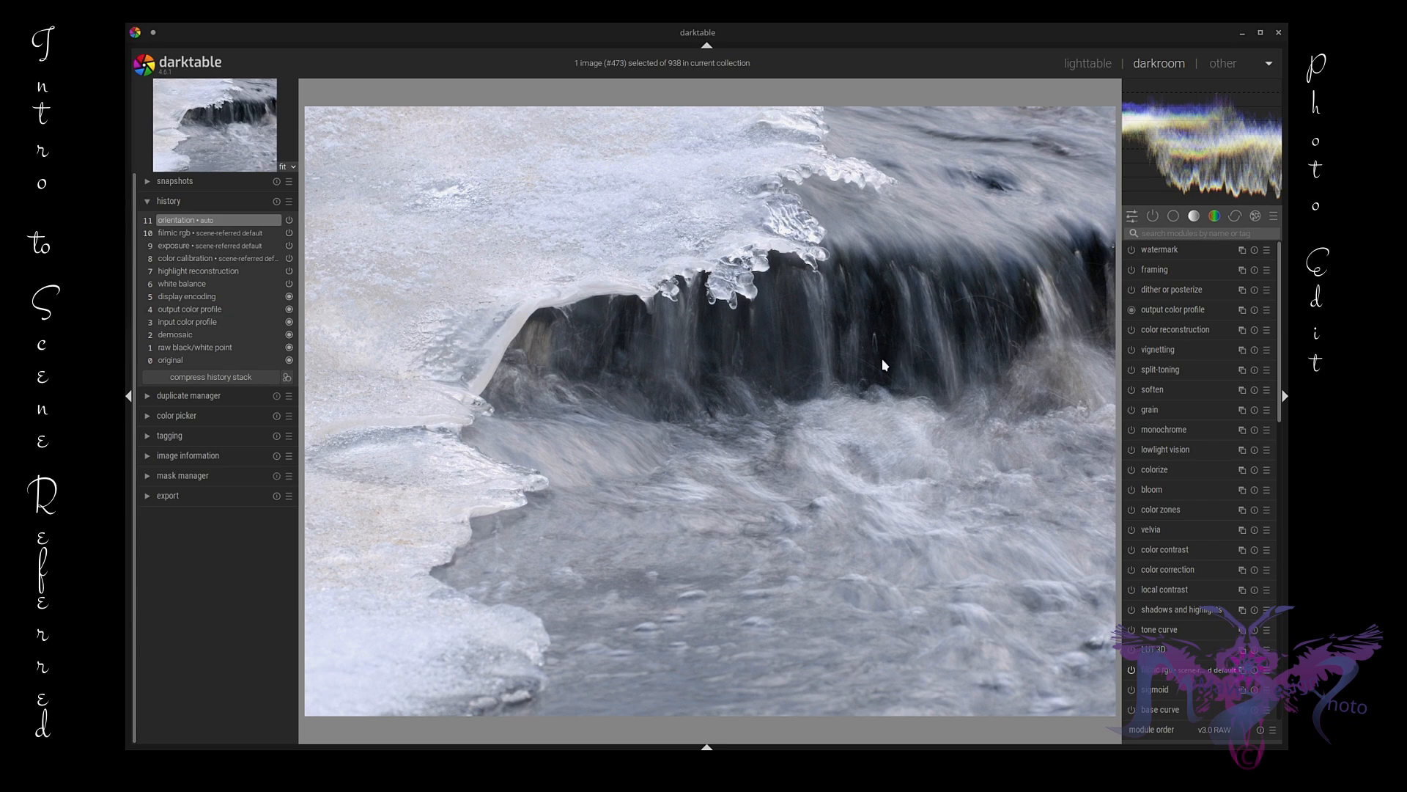
# - Switch the darkroom's module set to the scene-referred workflow preset
pyautogui.click(1279, 221)
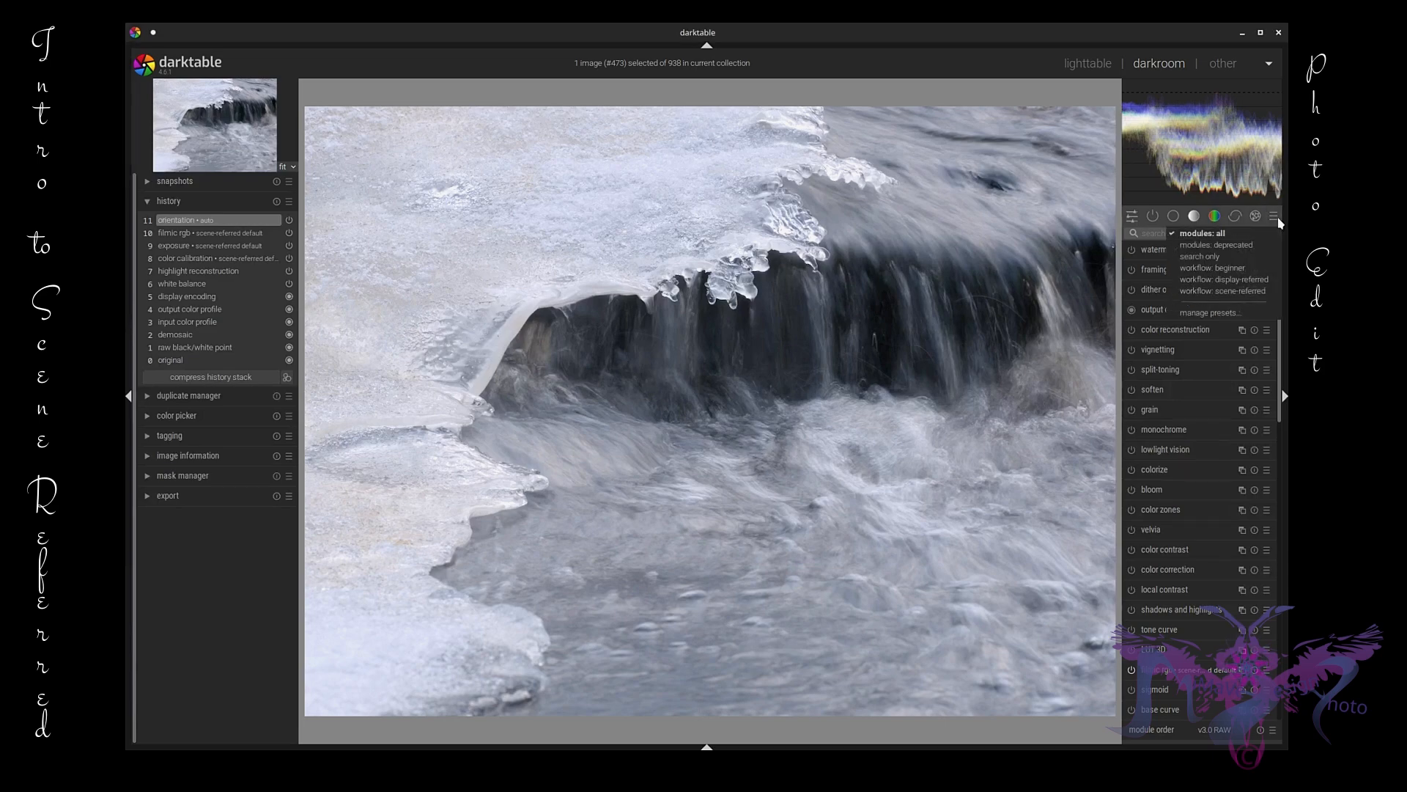
pyautogui.click(1219, 291)
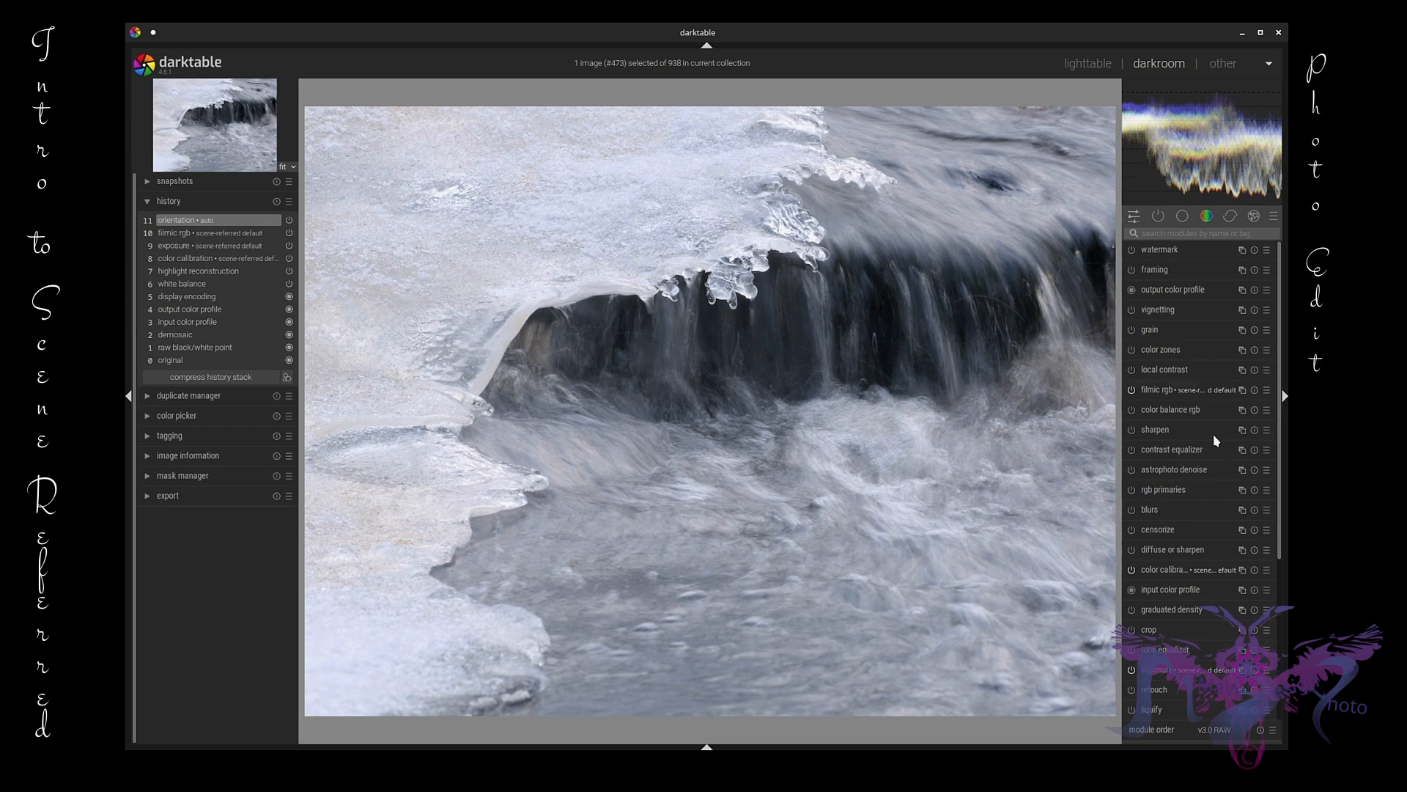
pyautogui.moveTo(1213, 434)
pyautogui.scroll(5, 749, 271)
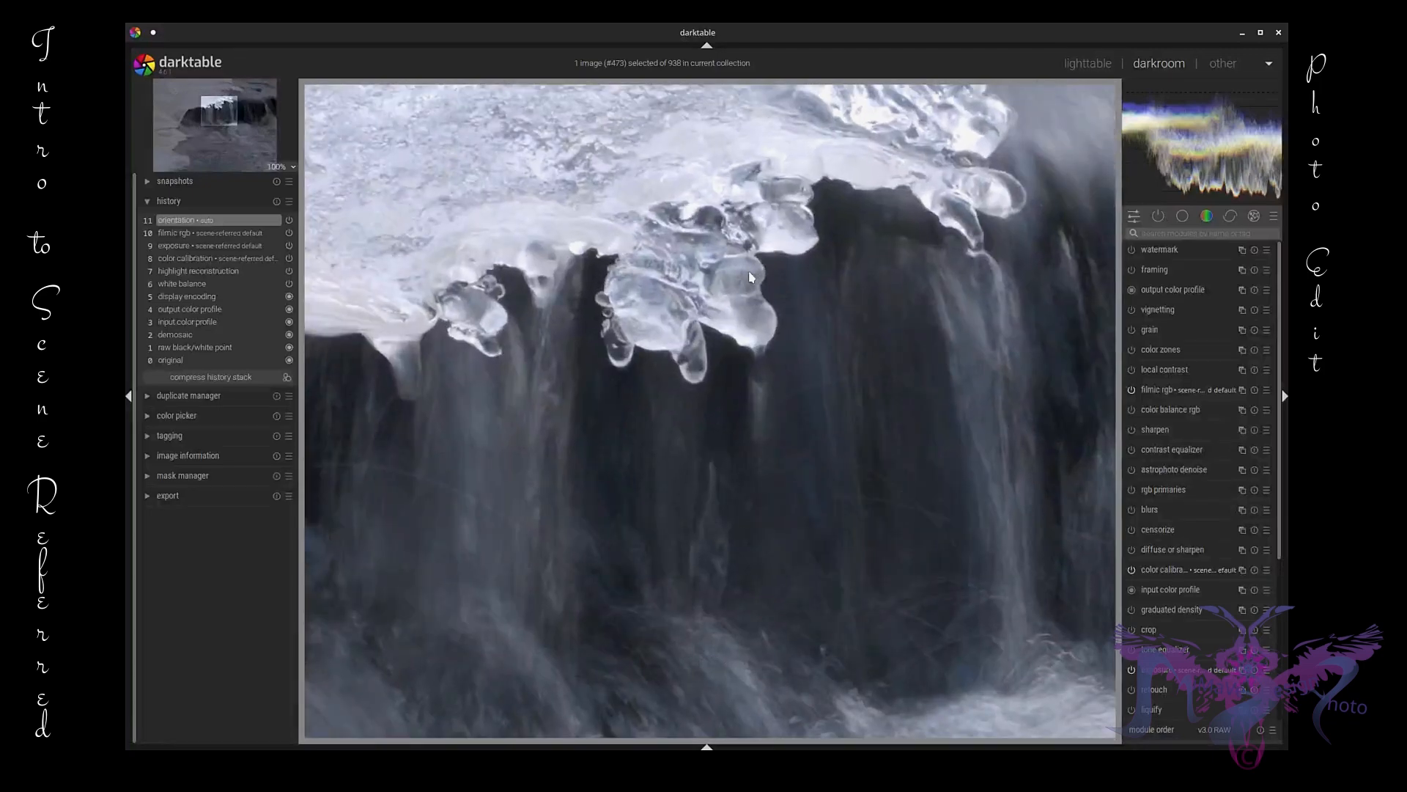
pyautogui.scroll(-5, 749, 272)
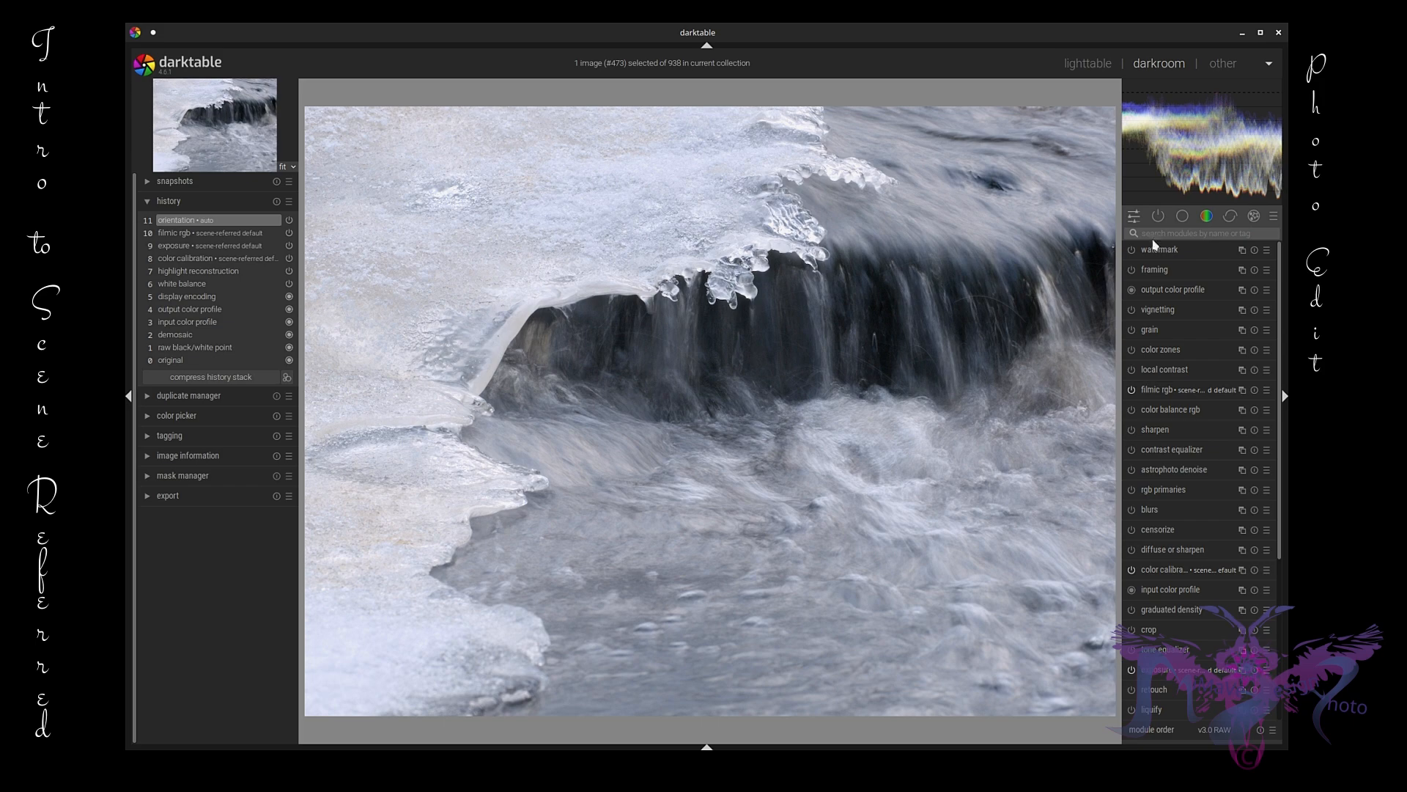
# - In the tone equalizer's advanced curve, lower the shadows around -6 EV by about 1 EV and slightly raise the tones from -3 to -1 EV
pyautogui.click(1184, 218)
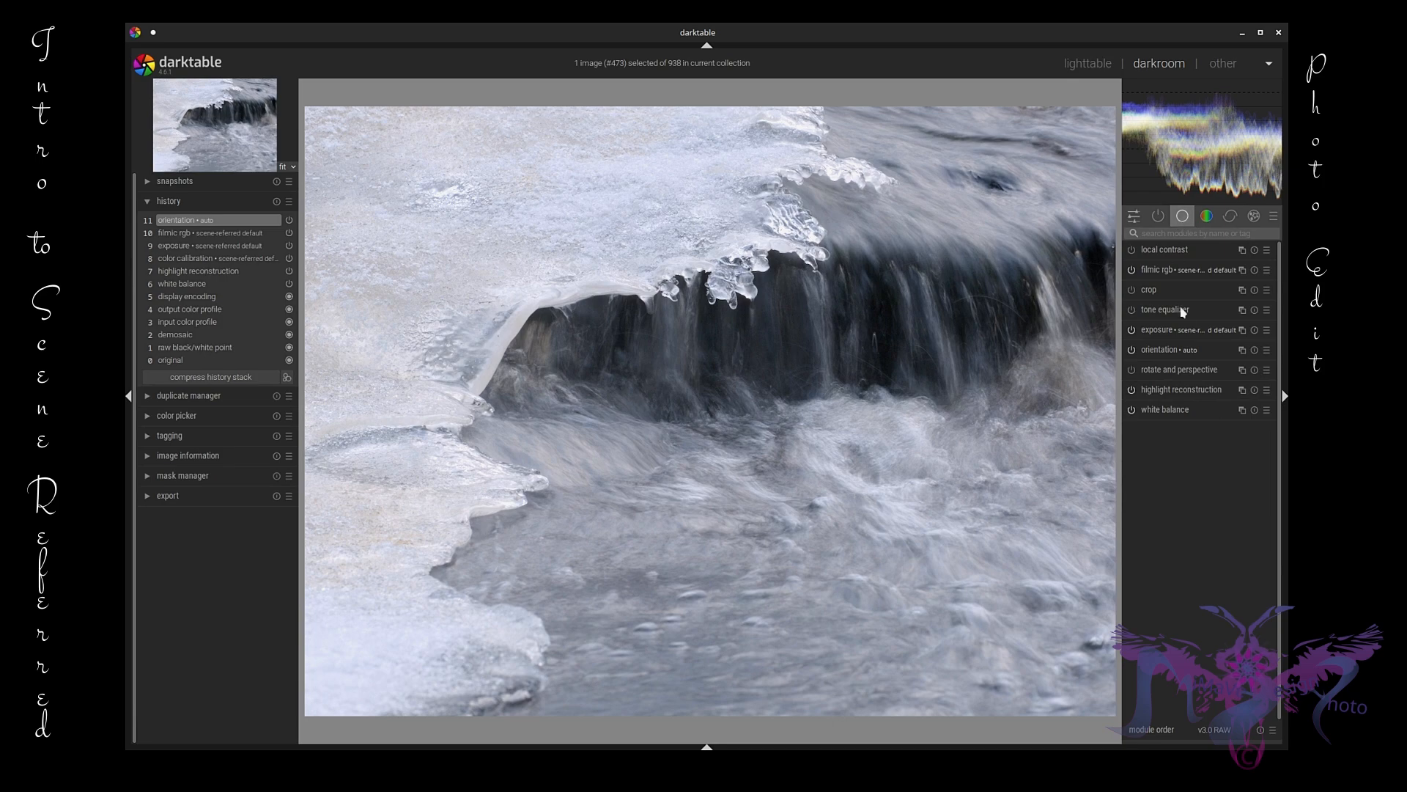
pyautogui.moveTo(1188, 316)
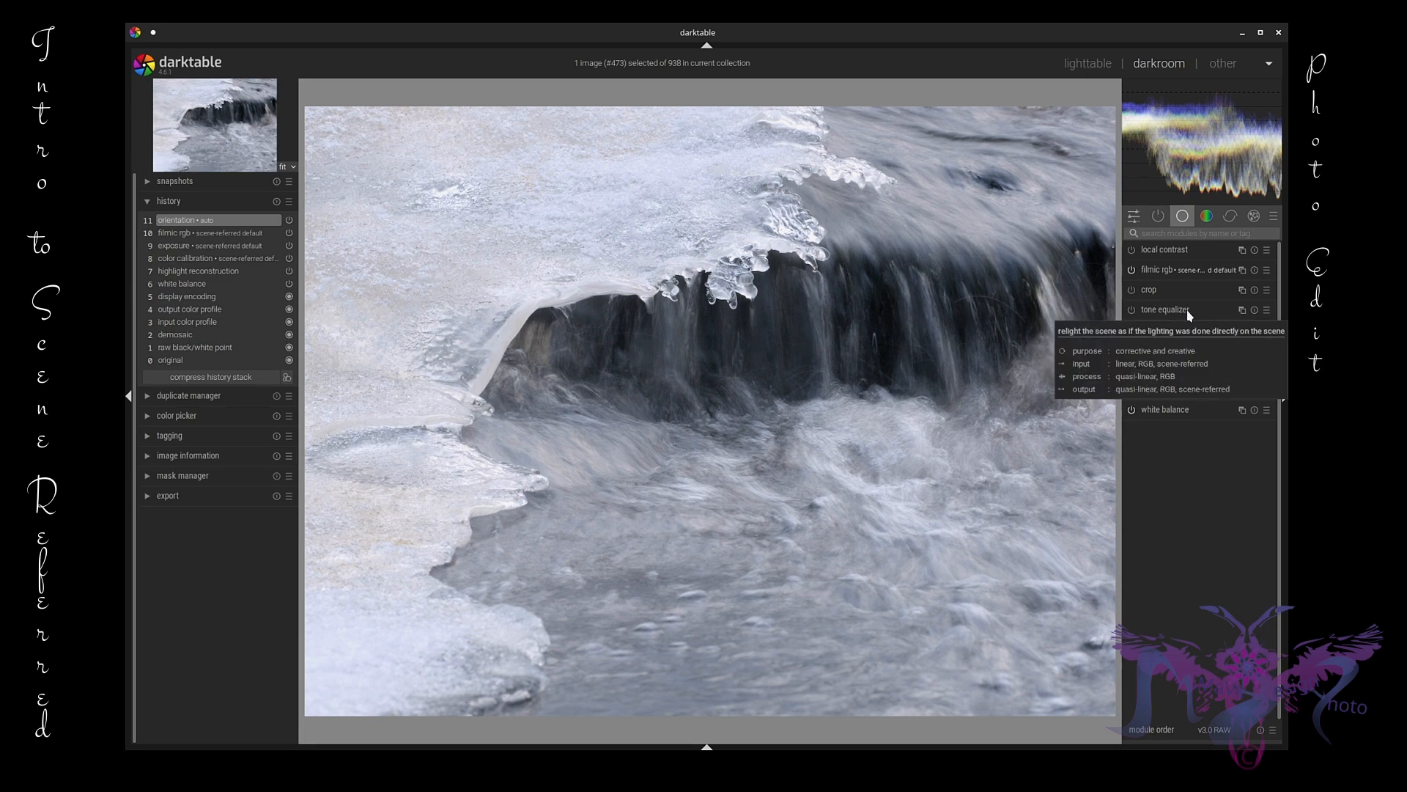
pyautogui.click(1189, 312)
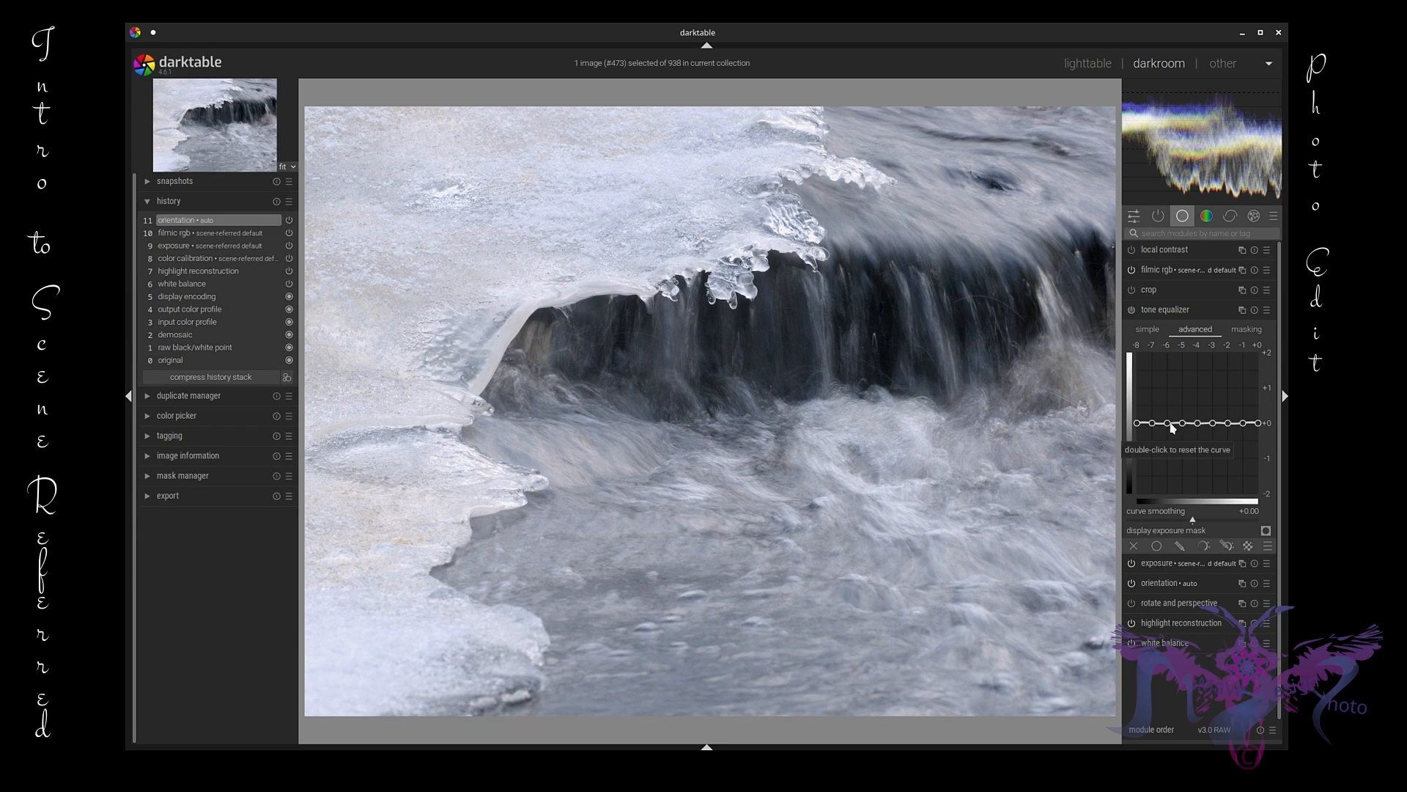
pyautogui.moveTo(1168, 430)
pyautogui.mouseDown()
pyautogui.moveTo(1171, 459)
pyautogui.moveTo(1155, 450)
pyautogui.mouseUp()
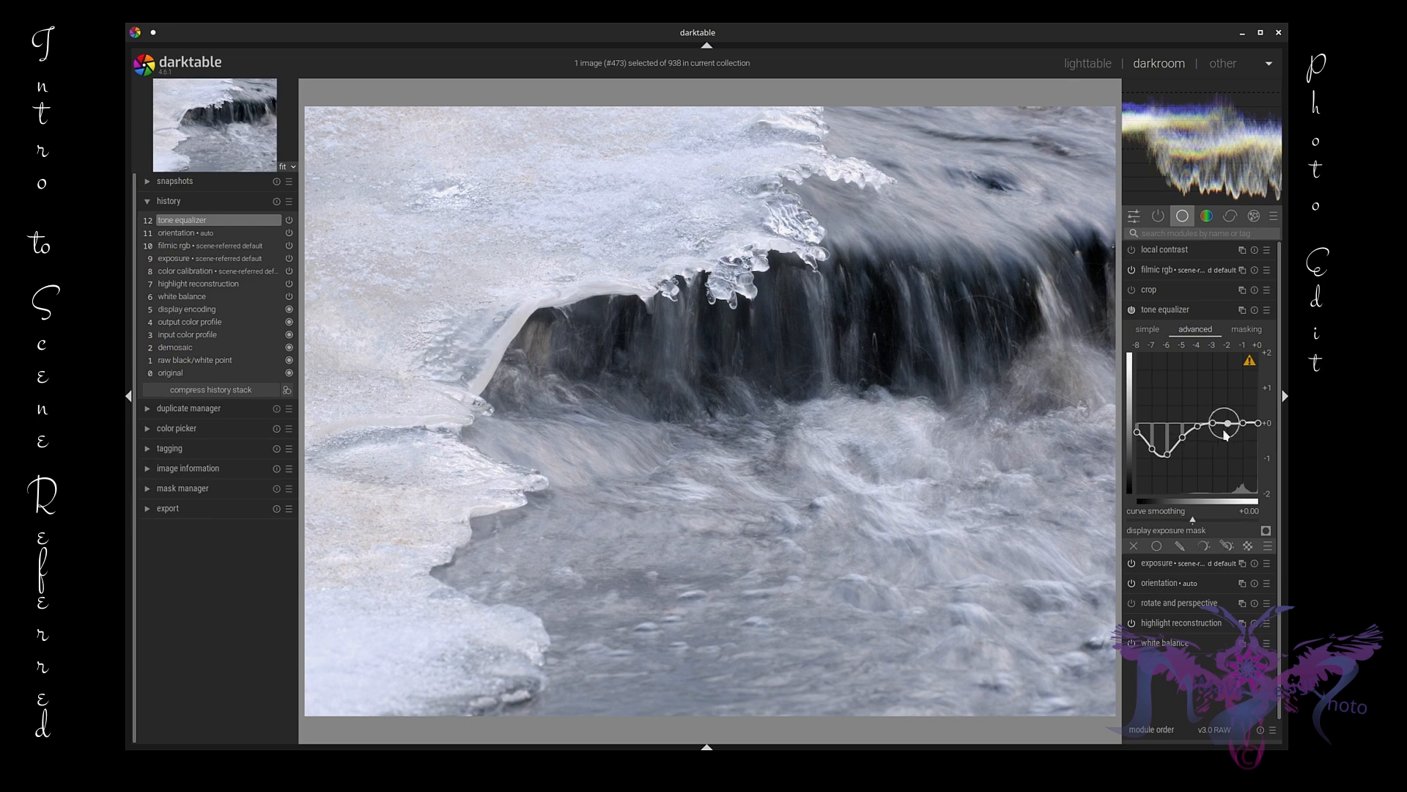
pyautogui.moveTo(1198, 429); pyautogui.dragTo(1196, 426)
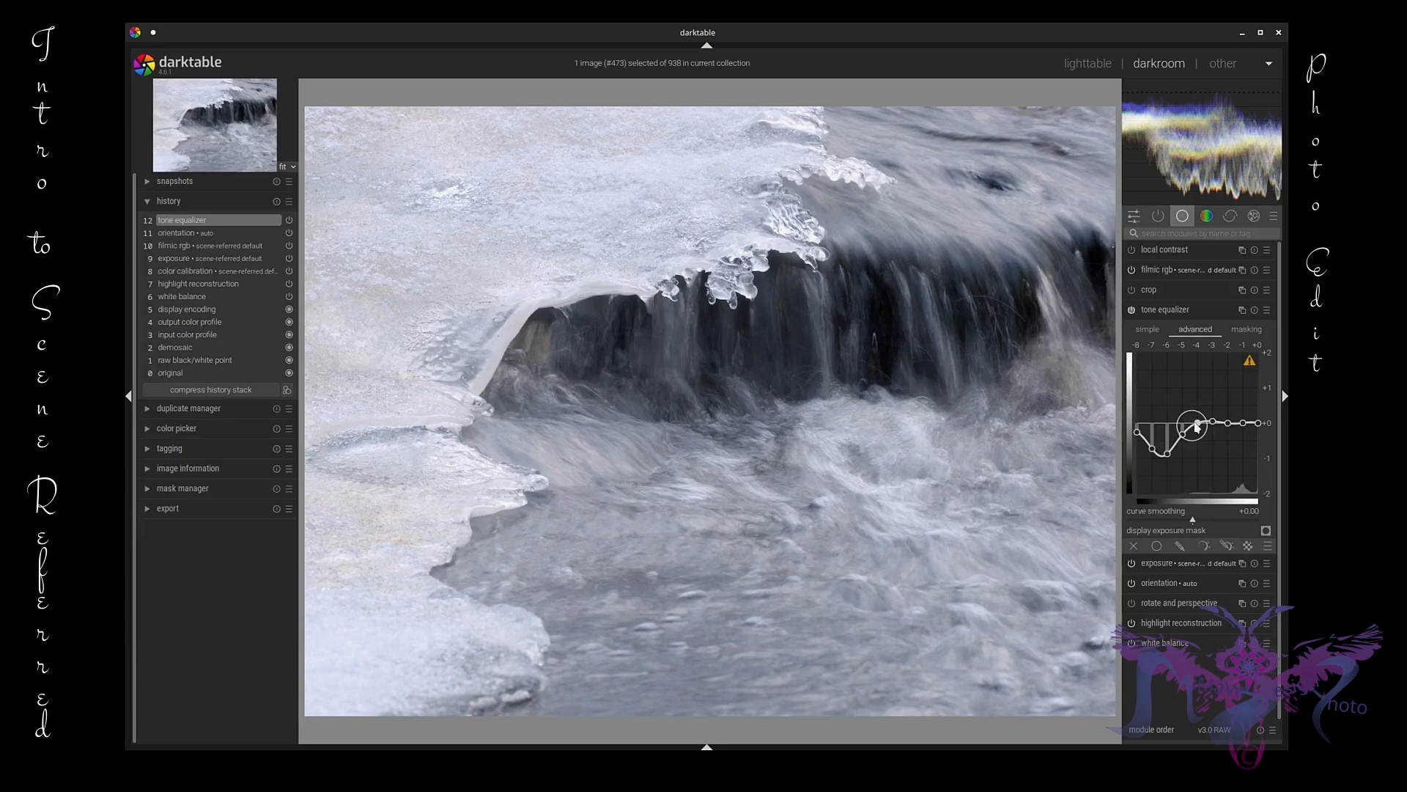
pyautogui.moveTo(1184, 434); pyautogui.dragTo(1184, 437)
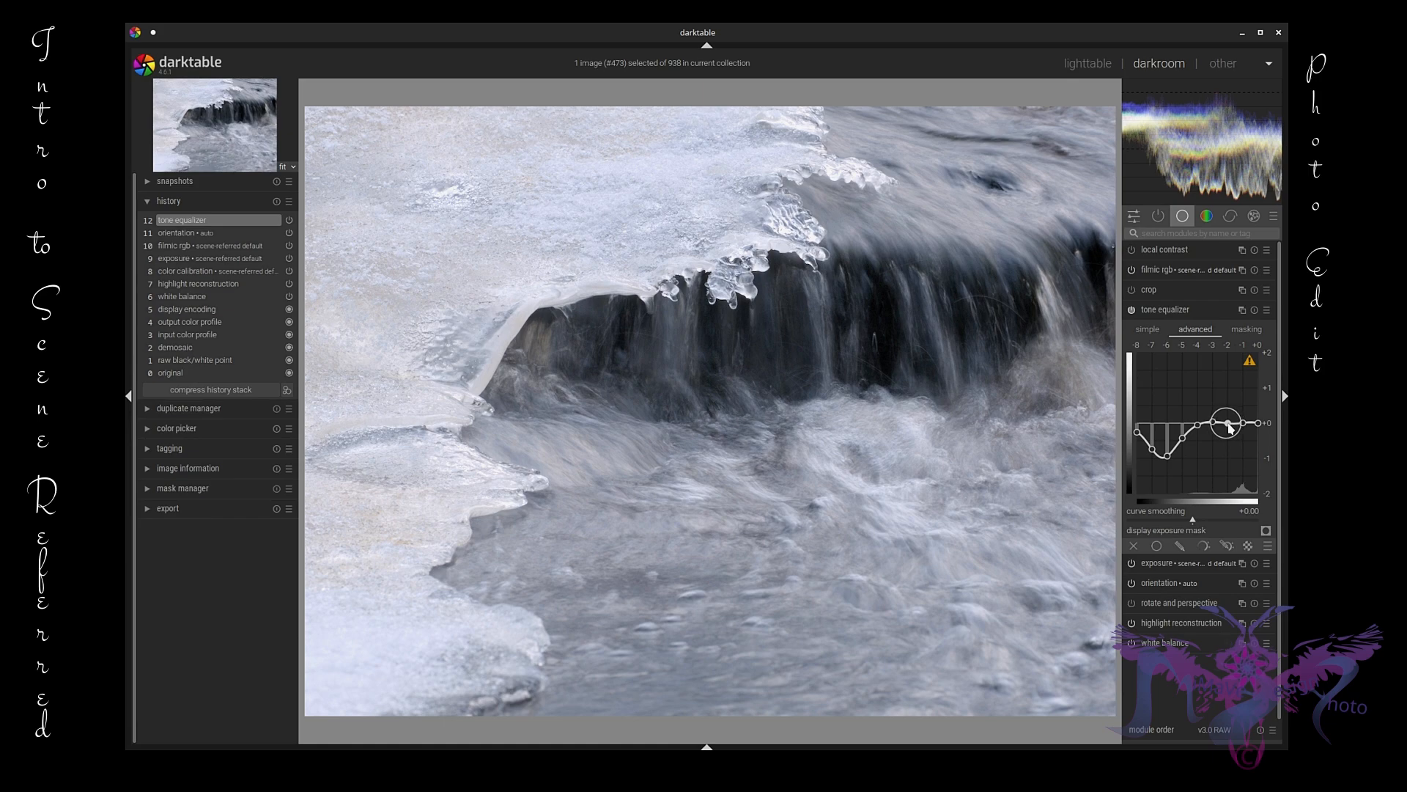
pyautogui.moveTo(1230, 428); pyautogui.dragTo(1228, 422)
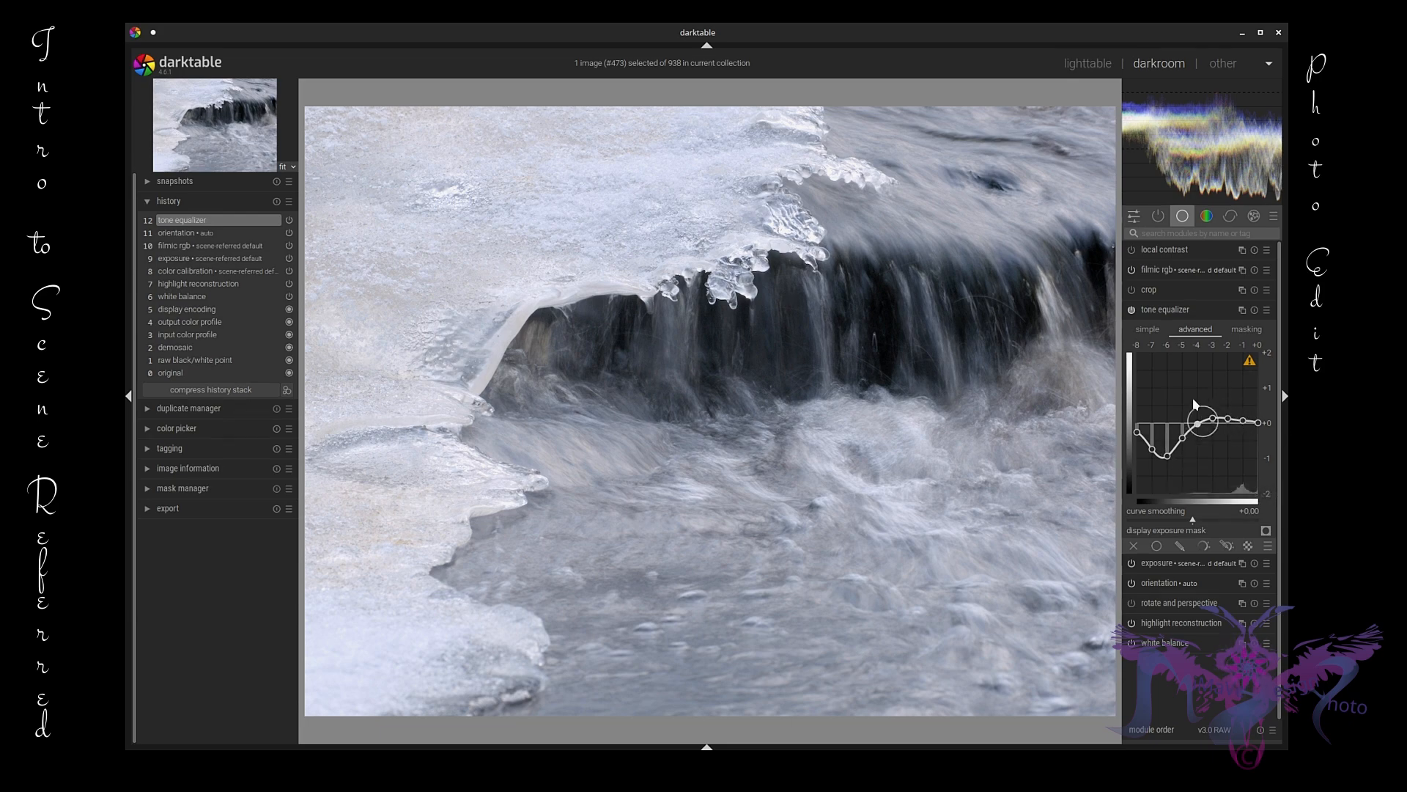
pyautogui.click(1177, 309)
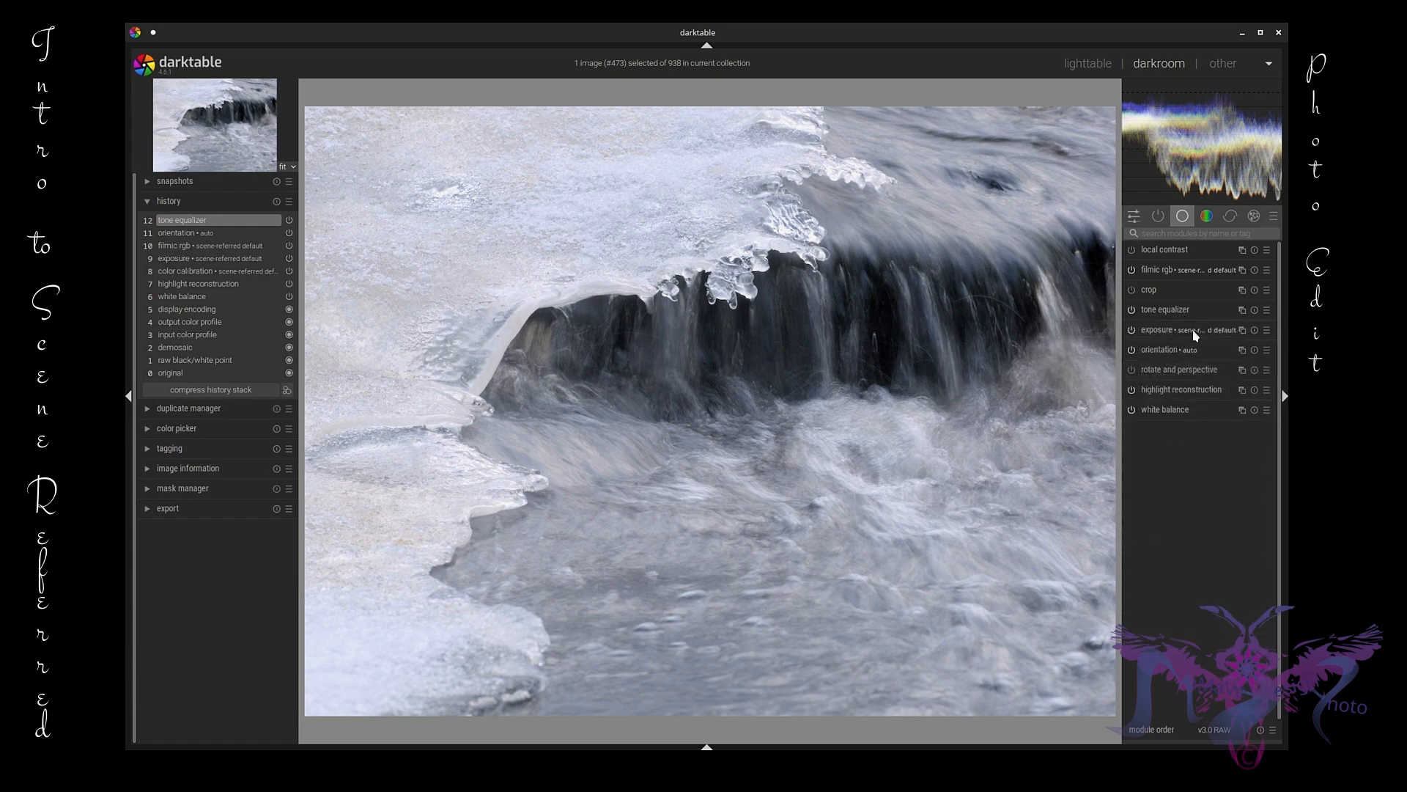
# - In color balance rgb, set linear chroma to -15.60% for shadows, +31.19% for mid-tones and +27.52% for highlights
pyautogui.click(1206, 217)
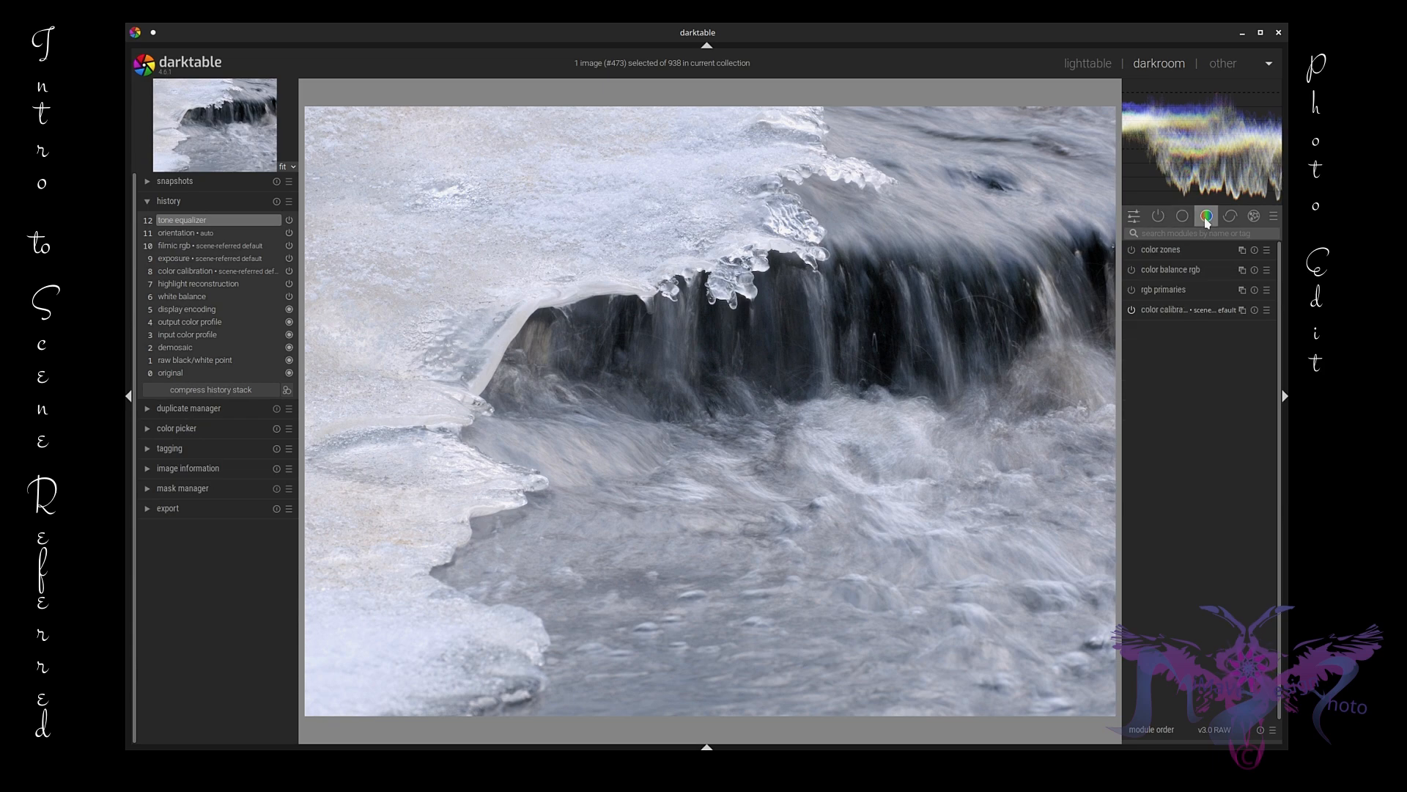
pyautogui.click(1173, 270)
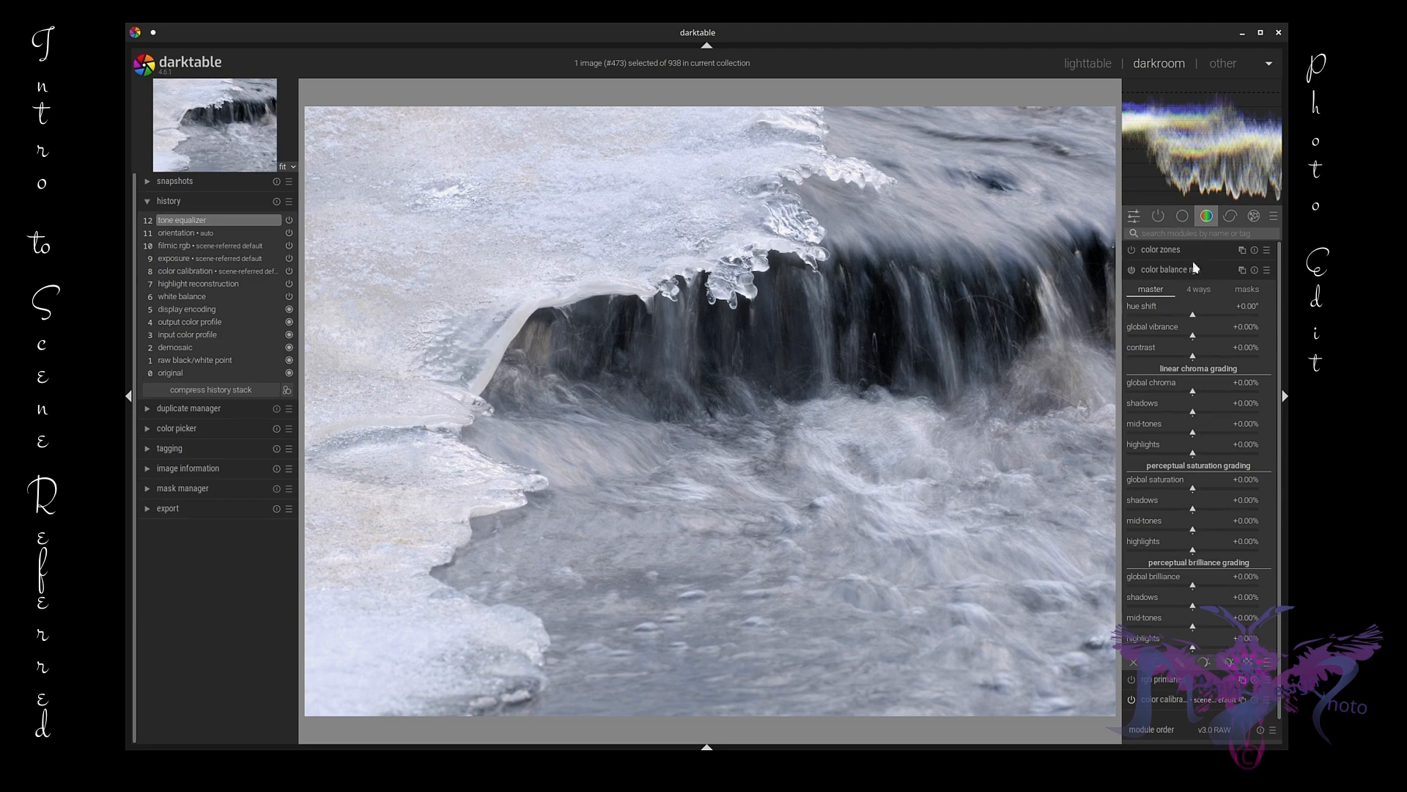
pyautogui.moveTo(1202, 268)
pyautogui.moveTo(1195, 416)
pyautogui.mouseDown()
pyautogui.moveTo(1179, 416)
pyautogui.moveTo(1201, 415)
pyautogui.moveTo(1182, 416)
pyautogui.moveTo(1213, 436)
pyautogui.mouseUp()
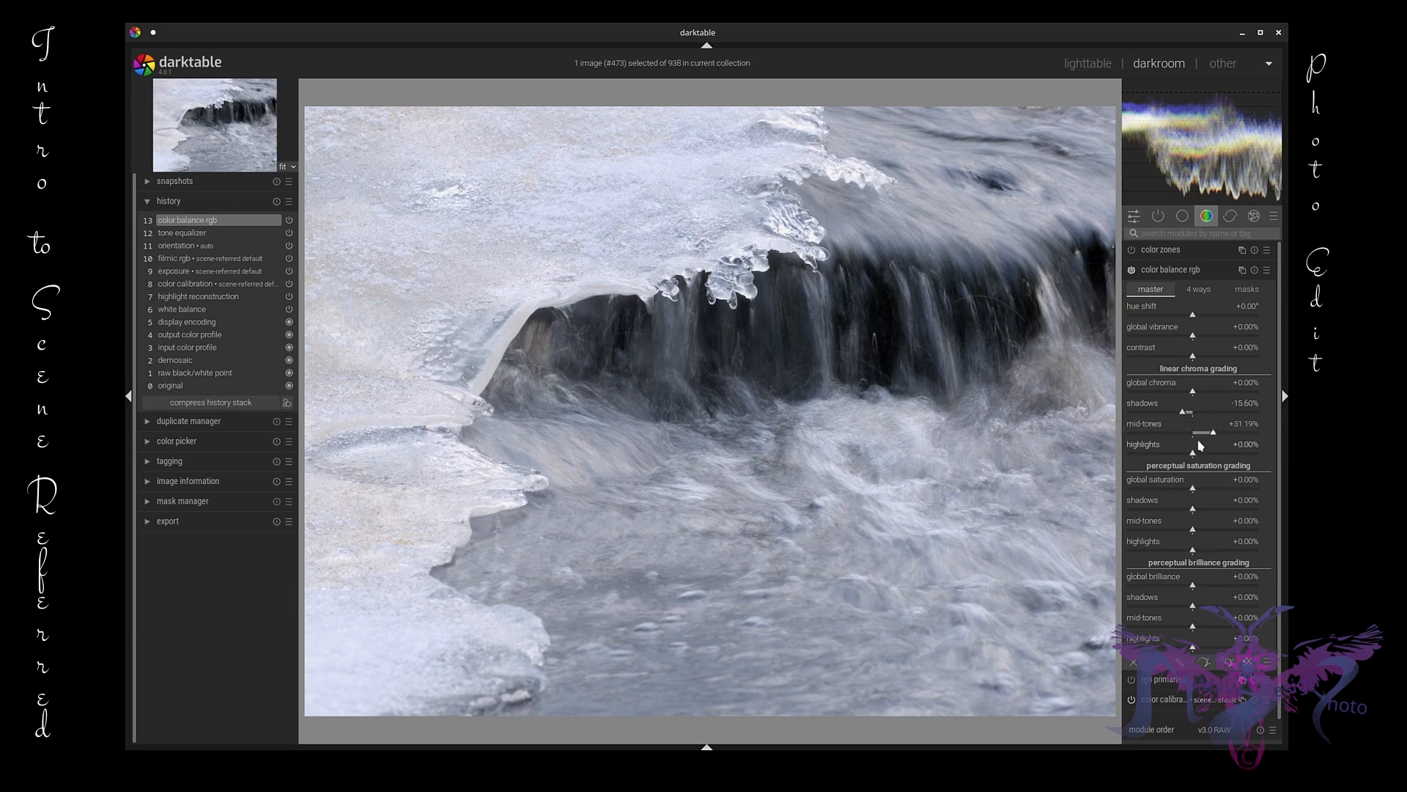
pyautogui.moveTo(1200, 459)
pyautogui.mouseDown()
pyautogui.moveTo(1182, 456)
pyautogui.moveTo(1211, 457)
pyautogui.mouseUp()
# - Set perceptual saturation to +15.60% for shadows, -12.84% for mid-tones and +11.01% for highlights
pyautogui.moveTo(1195, 513)
pyautogui.mouseDown()
pyautogui.moveTo(1178, 513)
pyautogui.moveTo(1208, 518)
pyautogui.mouseUp()
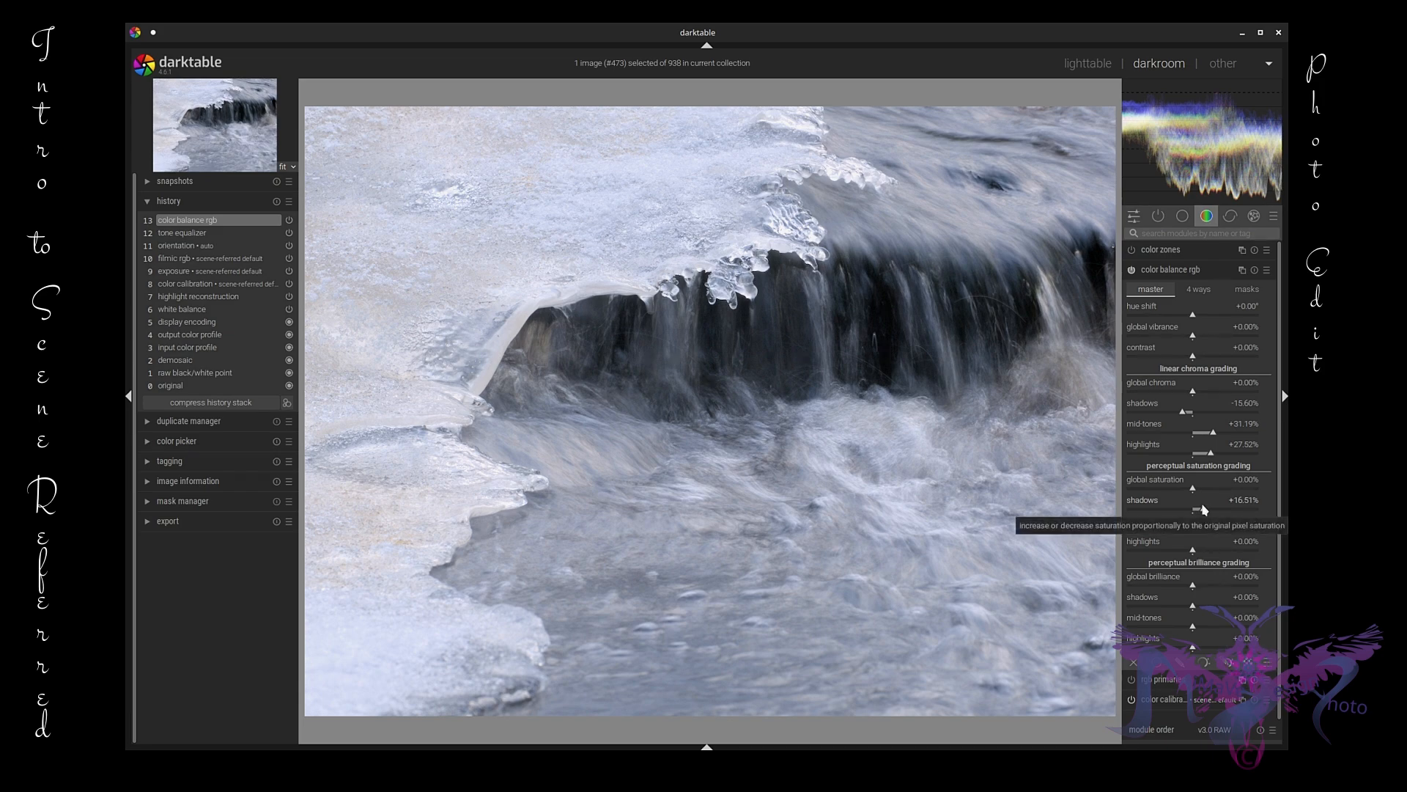
pyautogui.moveTo(1205, 513)
pyautogui.mouseDown()
pyautogui.moveTo(1189, 515)
pyautogui.moveTo(1206, 515)
pyautogui.moveTo(1201, 533)
pyautogui.moveTo(1186, 533)
pyautogui.mouseUp()
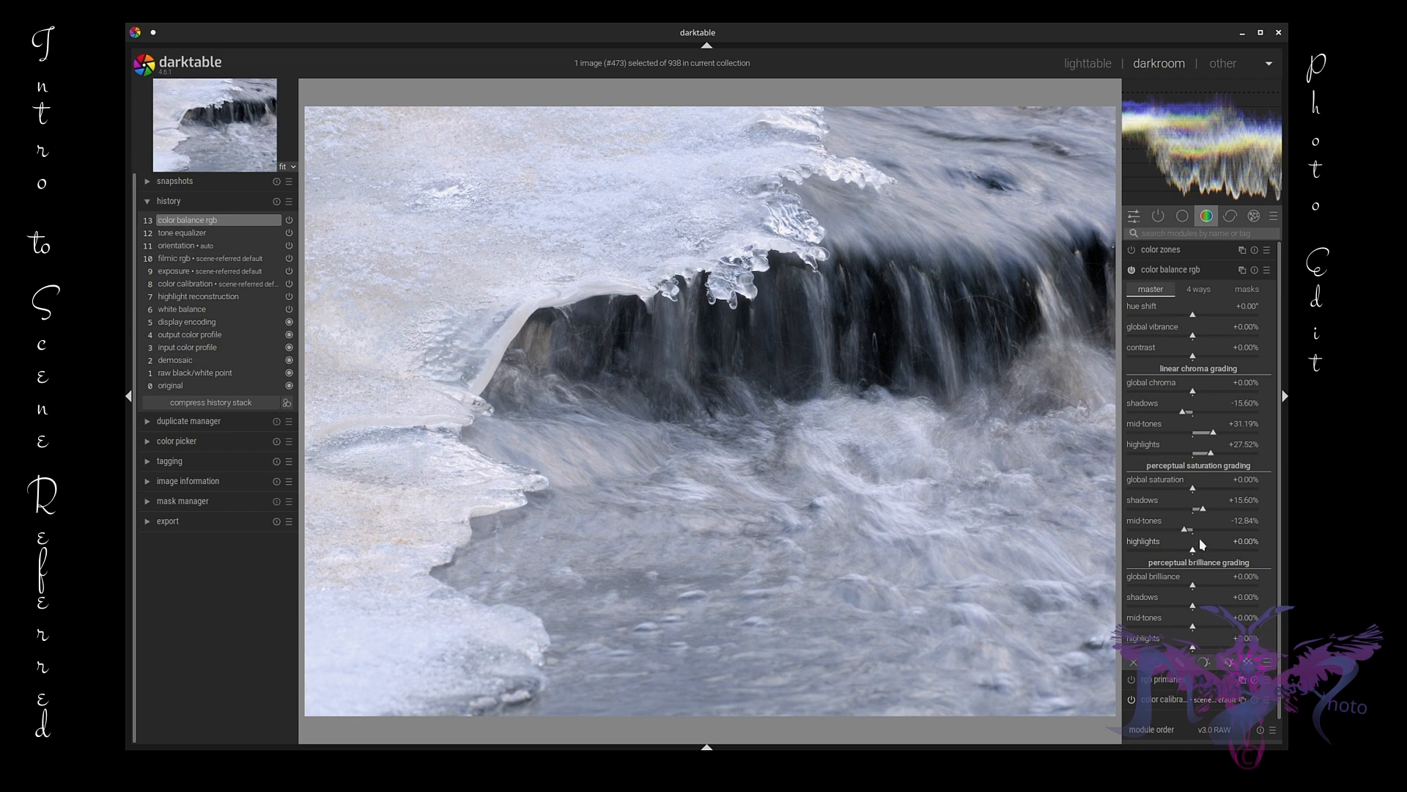
pyautogui.moveTo(1195, 553); pyautogui.dragTo(1205, 555)
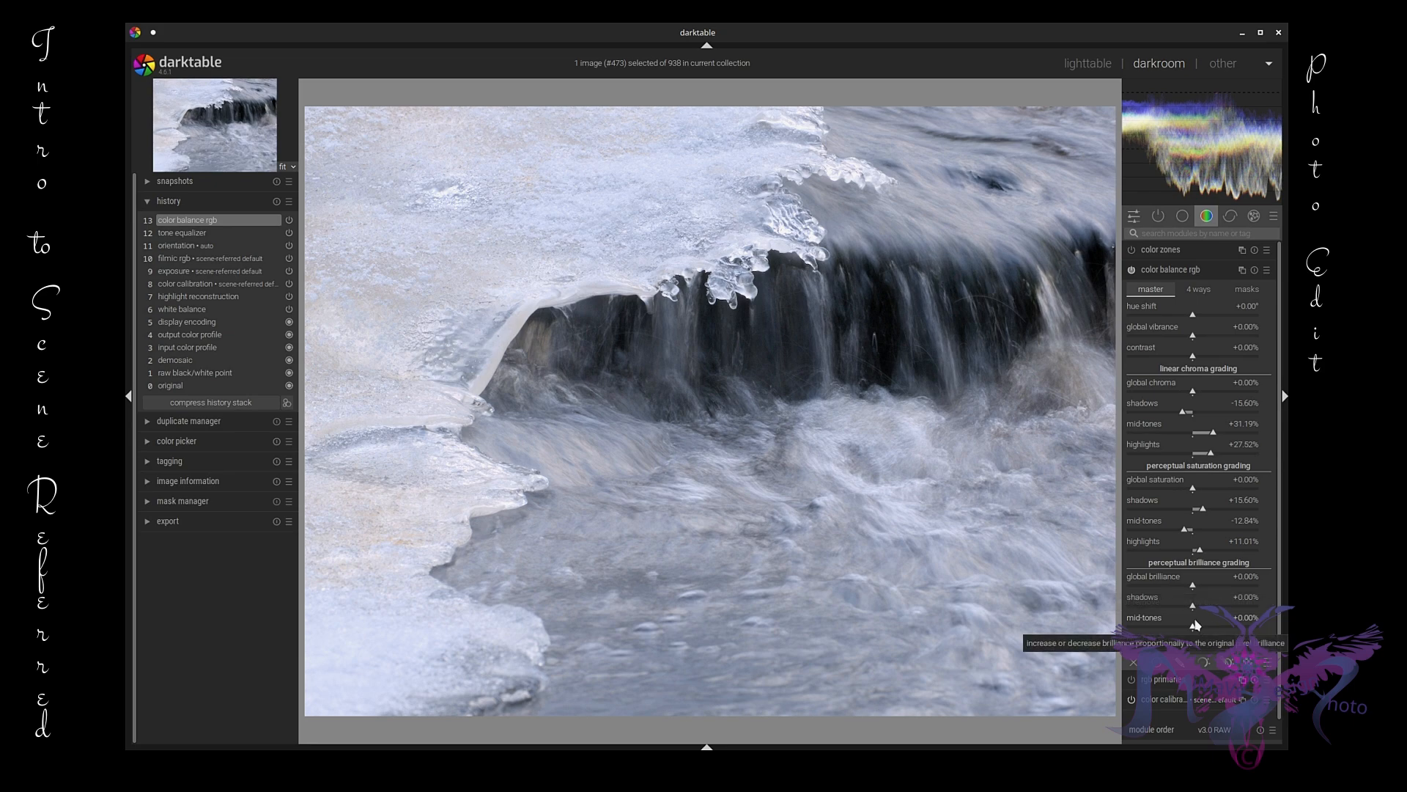
# - Set perceptual brilliance to 0% for shadows, +33.03% for mid-tones and about +15.6% for highlights, and collapse the color balance rgb module
pyautogui.moveTo(1193, 608); pyautogui.dragTo(1203, 610)
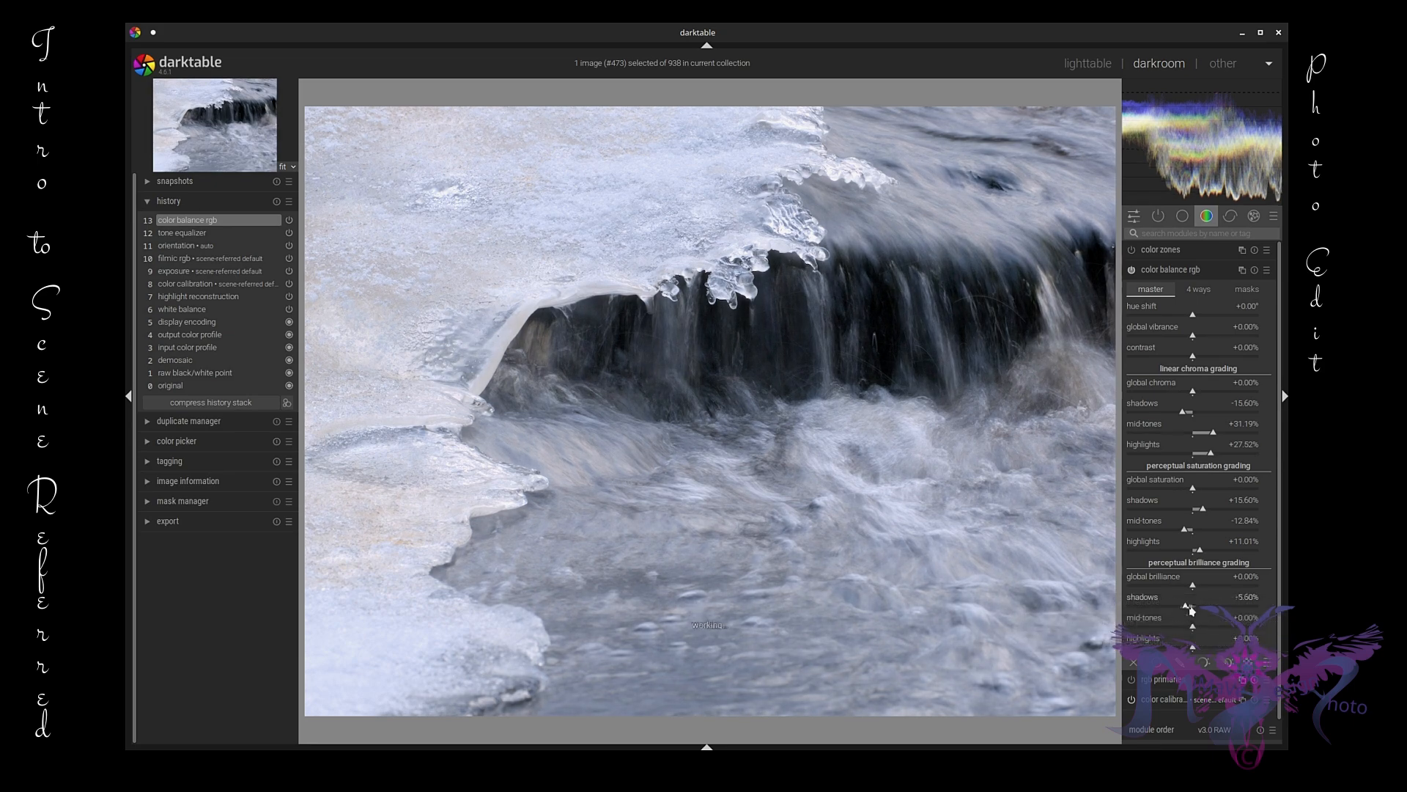
pyautogui.doubleClick(1203, 610)
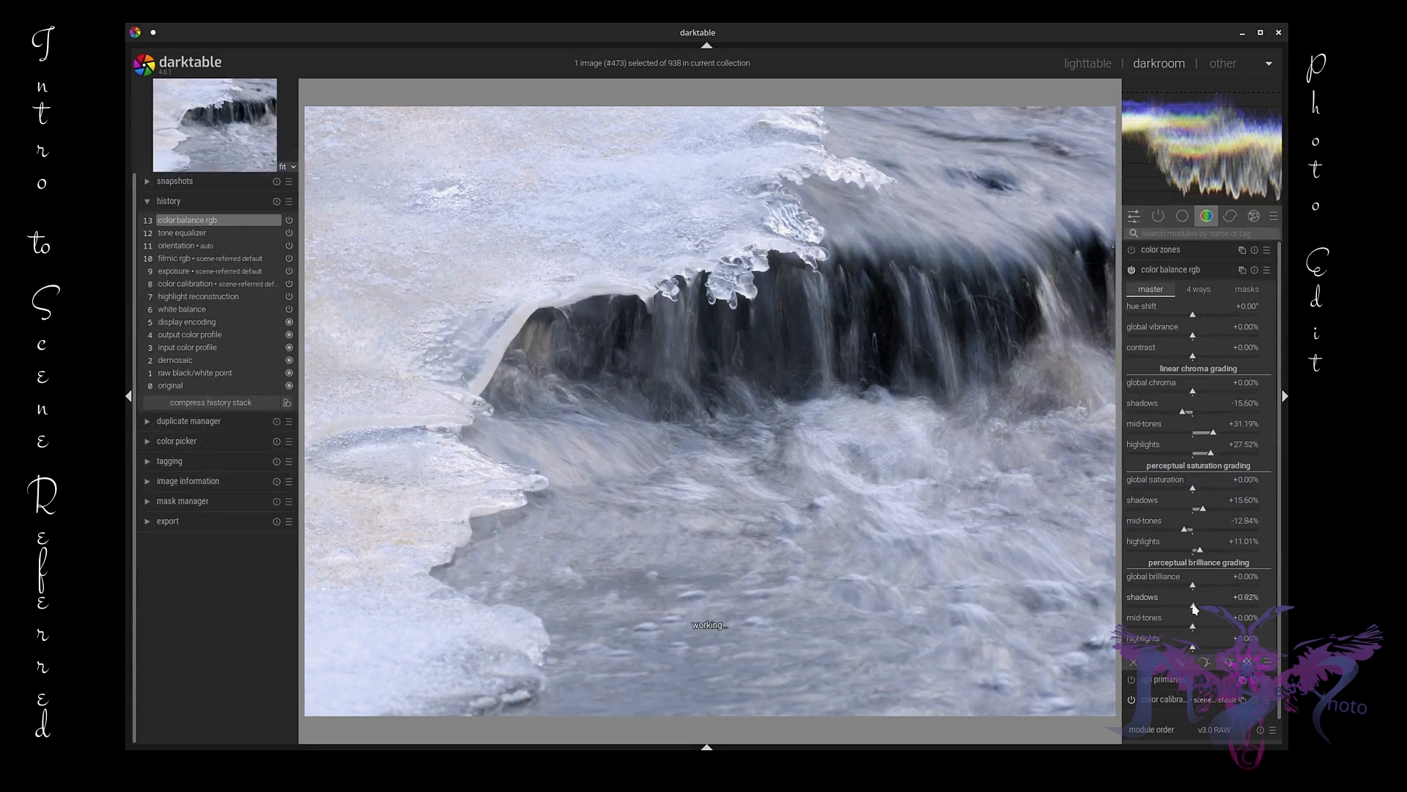
pyautogui.click(1195, 607)
pyautogui.moveTo(1195, 628)
pyautogui.mouseDown()
pyautogui.moveTo(1221, 631)
pyautogui.moveTo(1187, 651)
pyautogui.moveTo(1214, 630)
pyautogui.moveTo(1199, 631)
pyautogui.moveTo(1219, 635)
pyautogui.mouseUp()
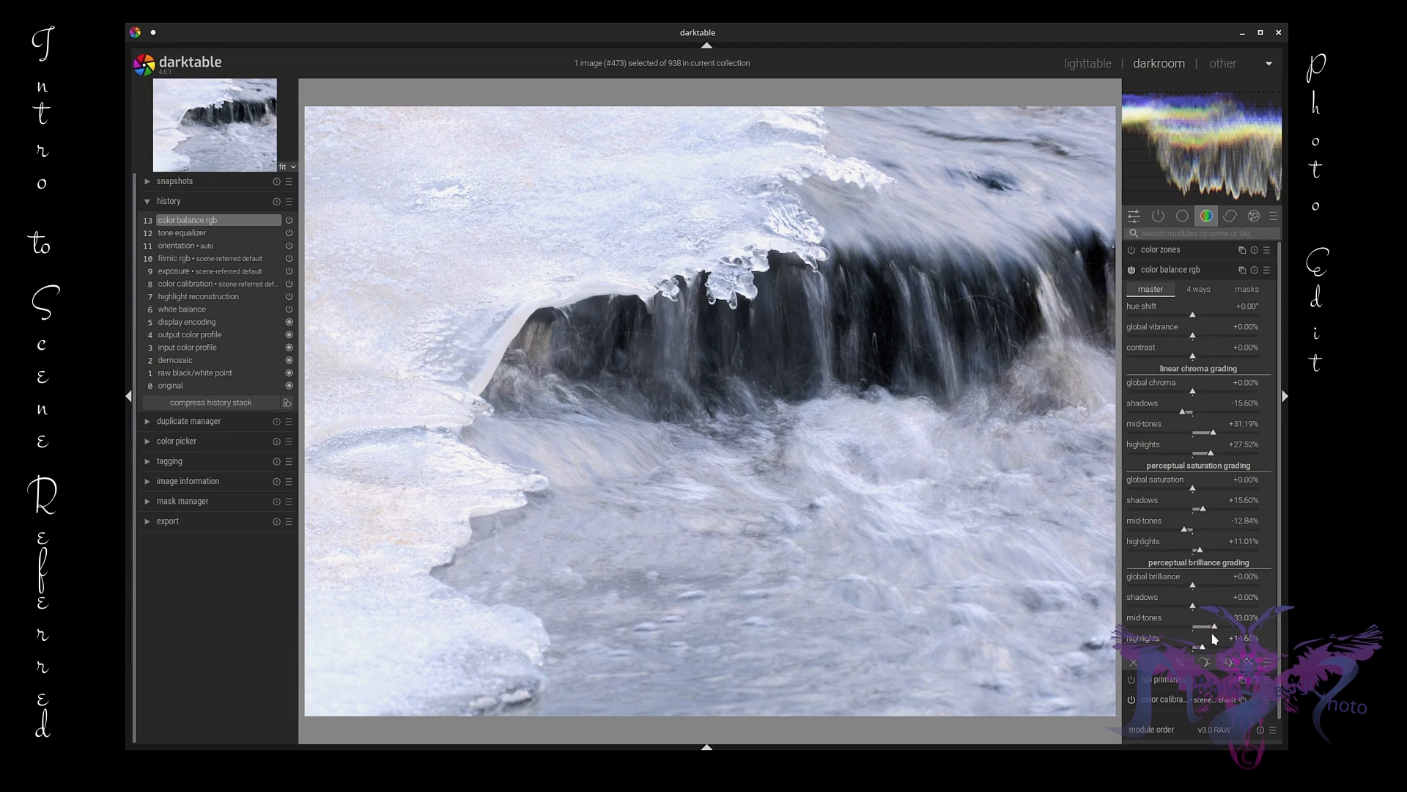
pyautogui.click(1203, 270)
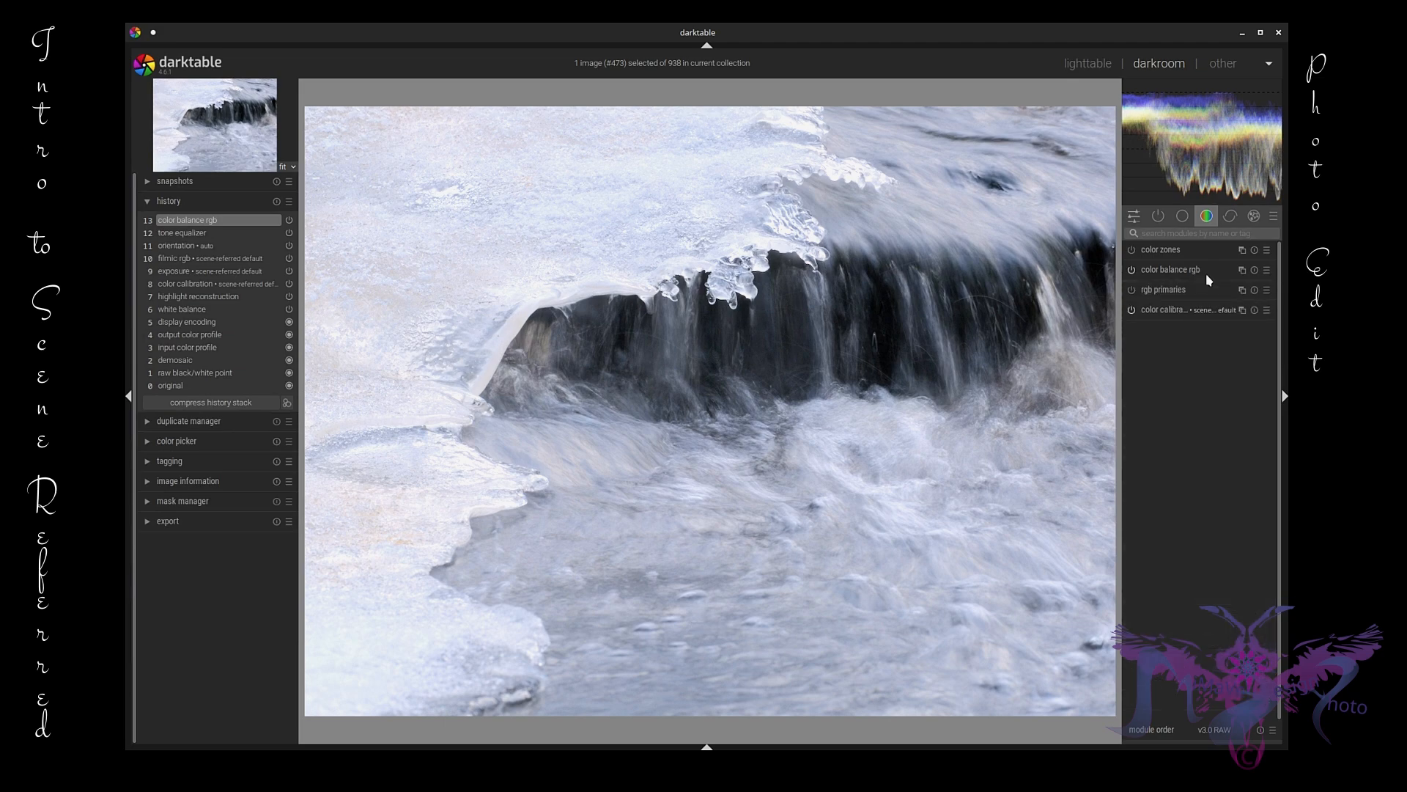
# - In diffuse or sharpen, set the 1st to 4th order speeds to -20.18%, +15.60%, -24.77% and -30.28%
pyautogui.click(1254, 217)
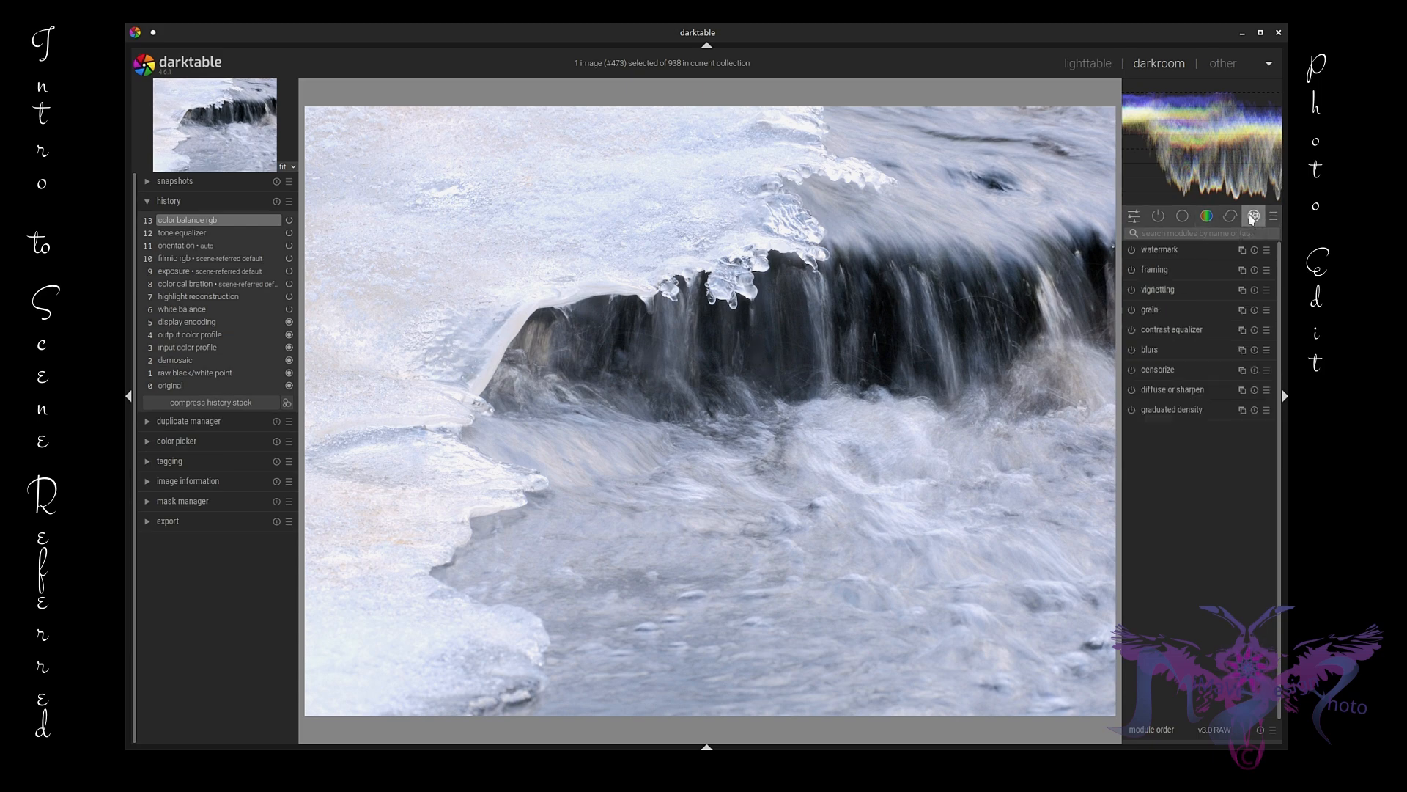
pyautogui.click(1197, 390)
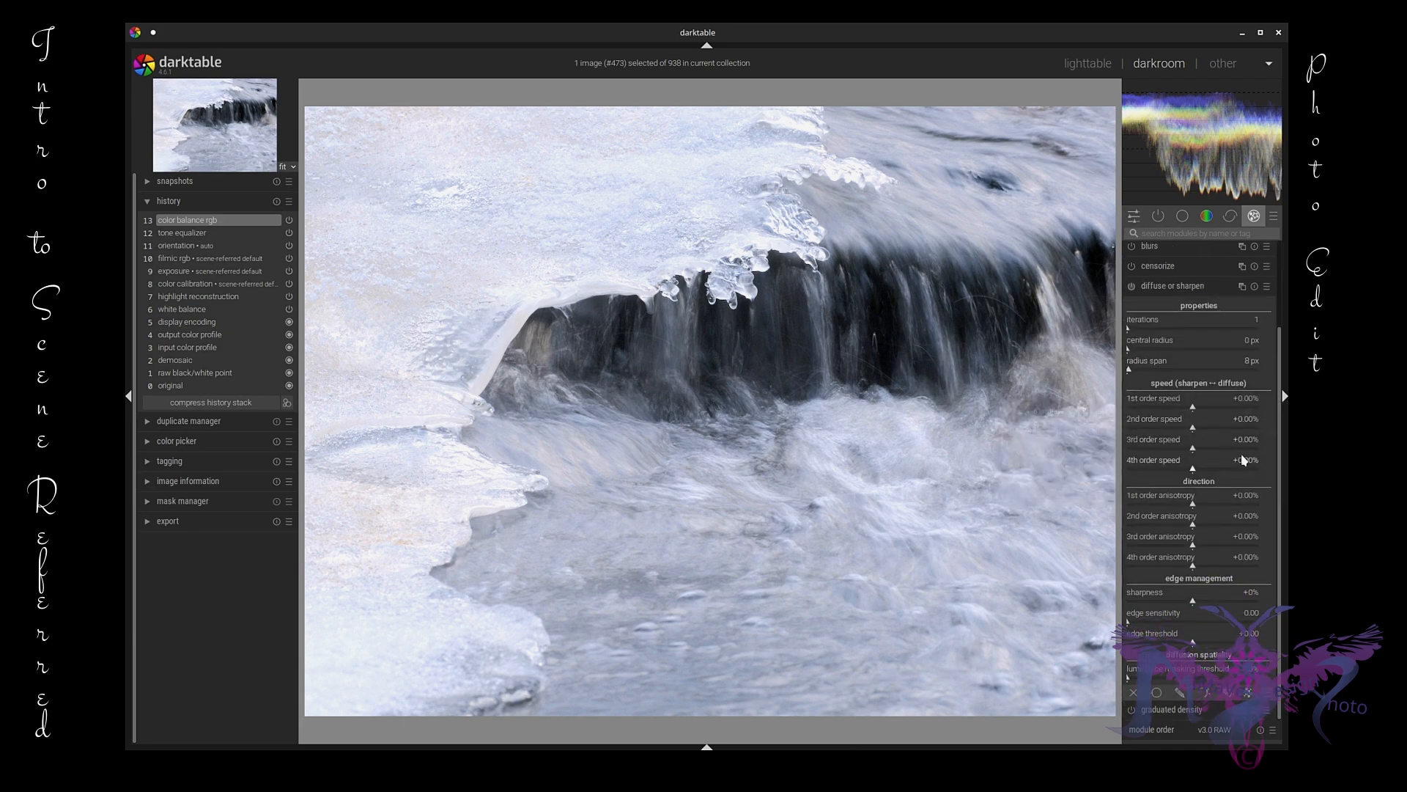
pyautogui.moveTo(1226, 516)
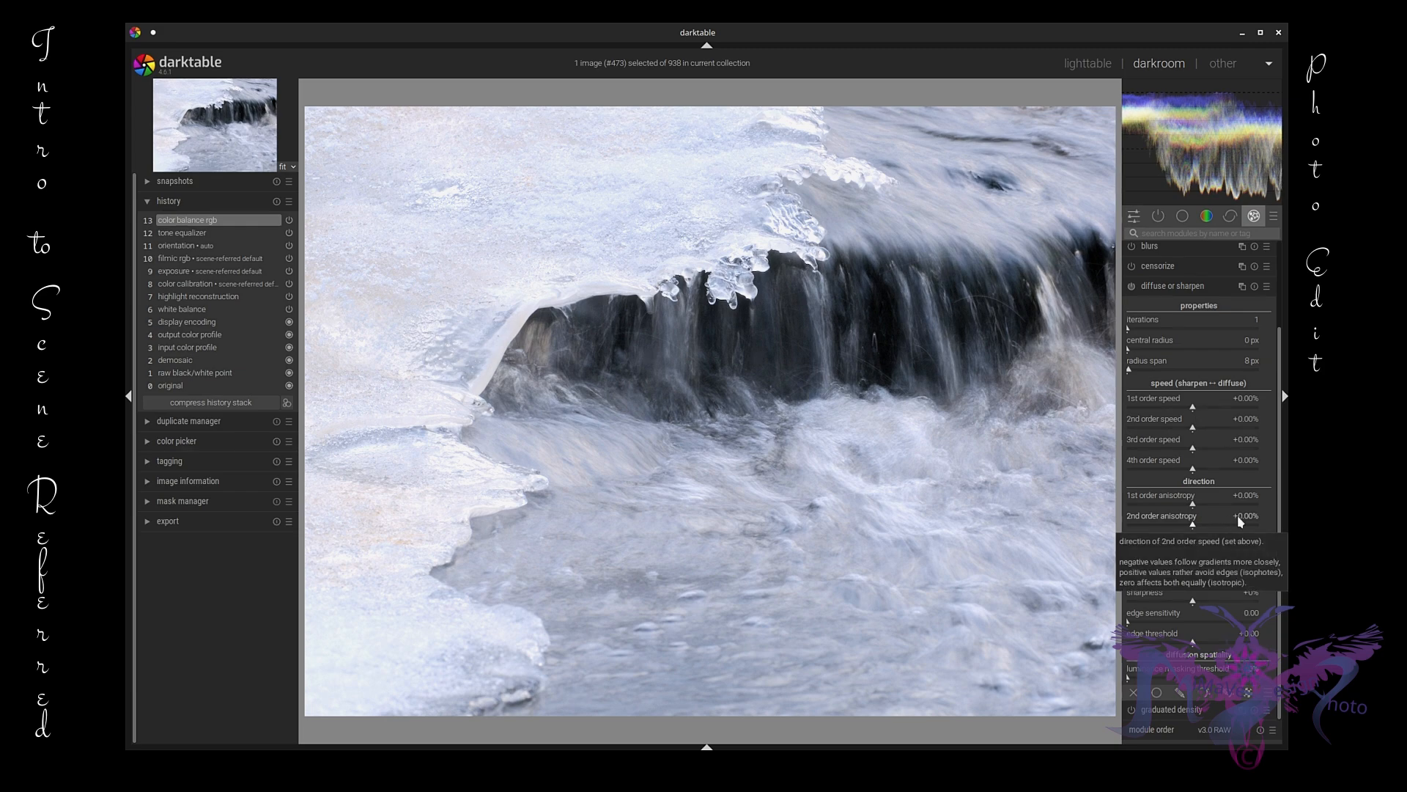
pyautogui.moveTo(1219, 433)
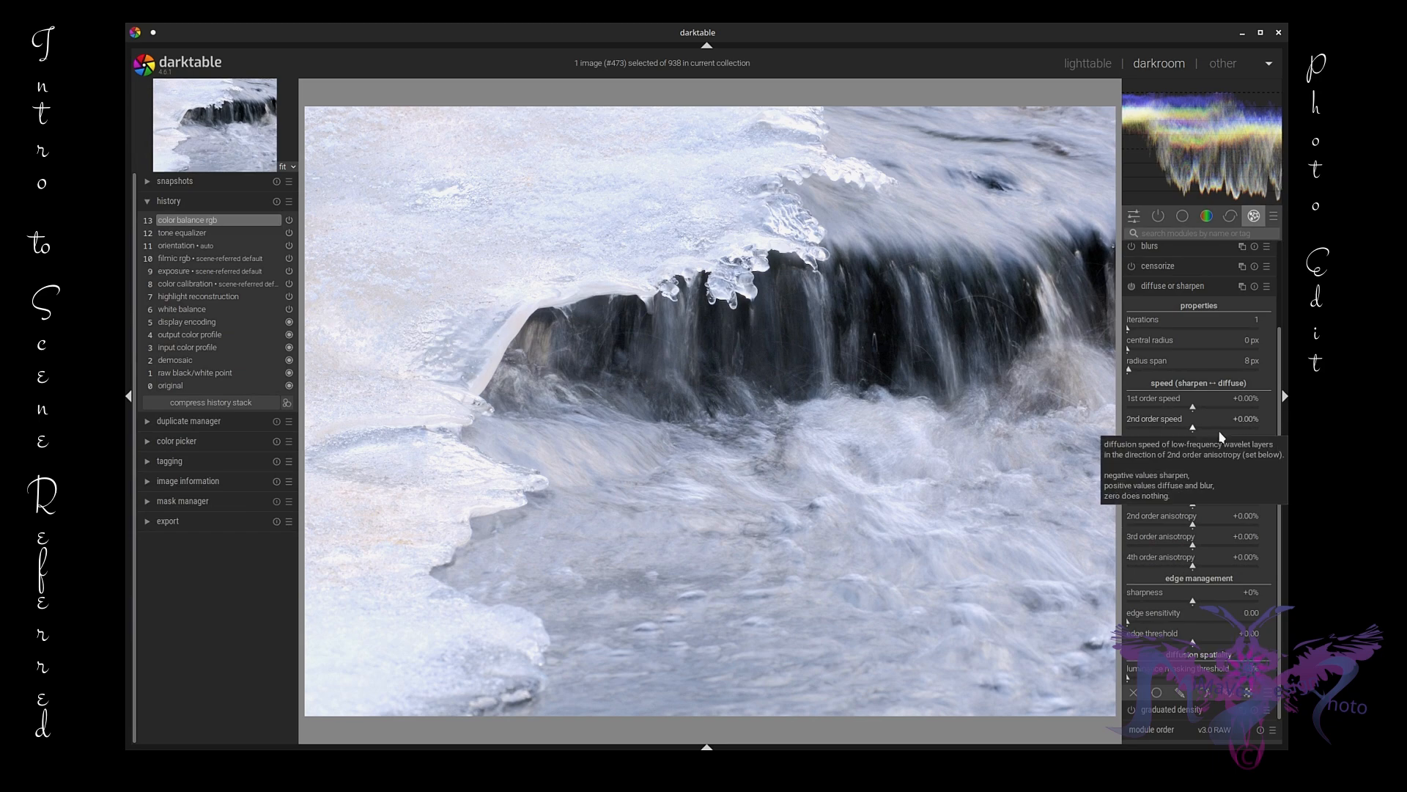
pyautogui.moveTo(1208, 408)
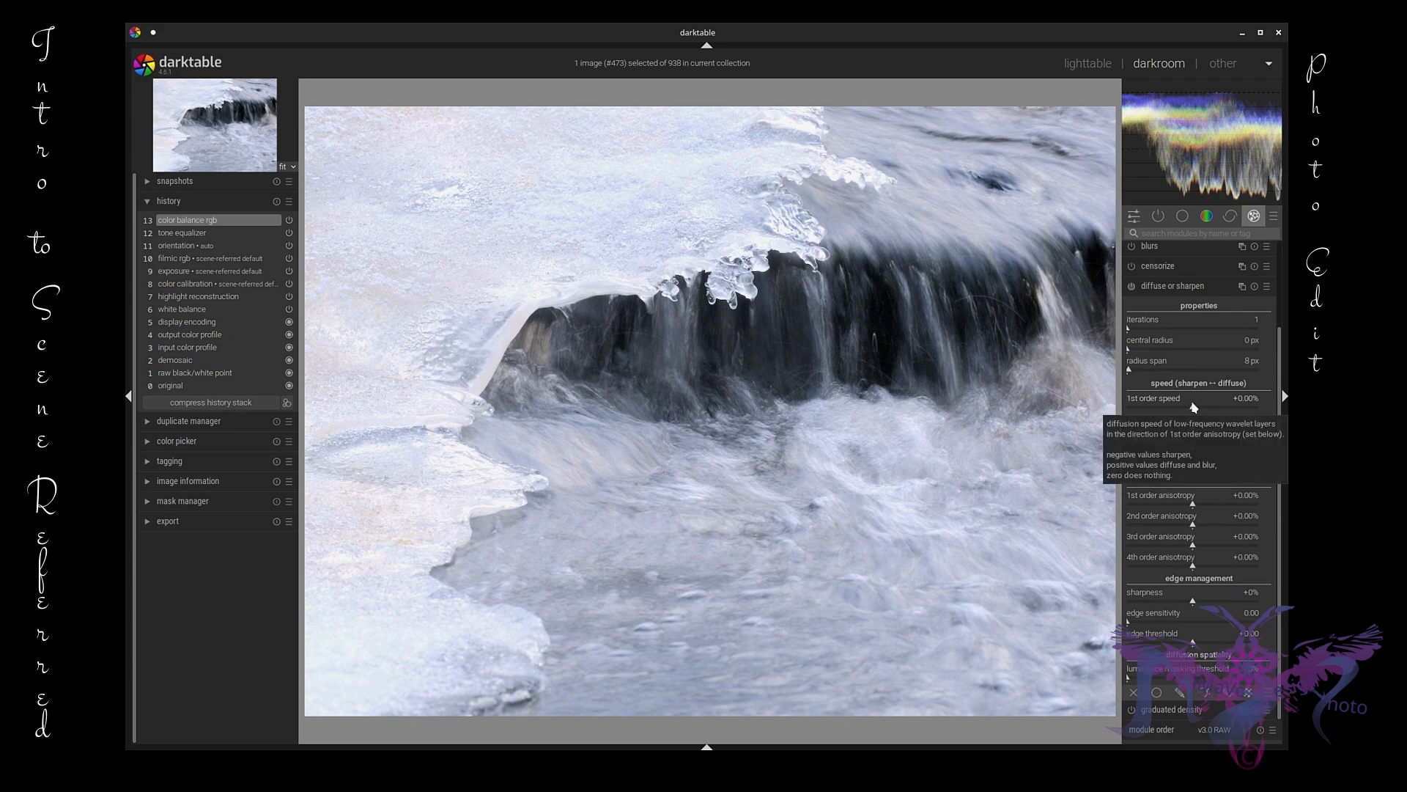
pyautogui.moveTo(1194, 408)
pyautogui.mouseDown()
pyautogui.moveTo(1156, 406)
pyautogui.moveTo(1227, 411)
pyautogui.moveTo(1167, 411)
pyautogui.moveTo(1185, 414)
pyautogui.moveTo(1164, 431)
pyautogui.moveTo(1206, 433)
pyautogui.mouseUp()
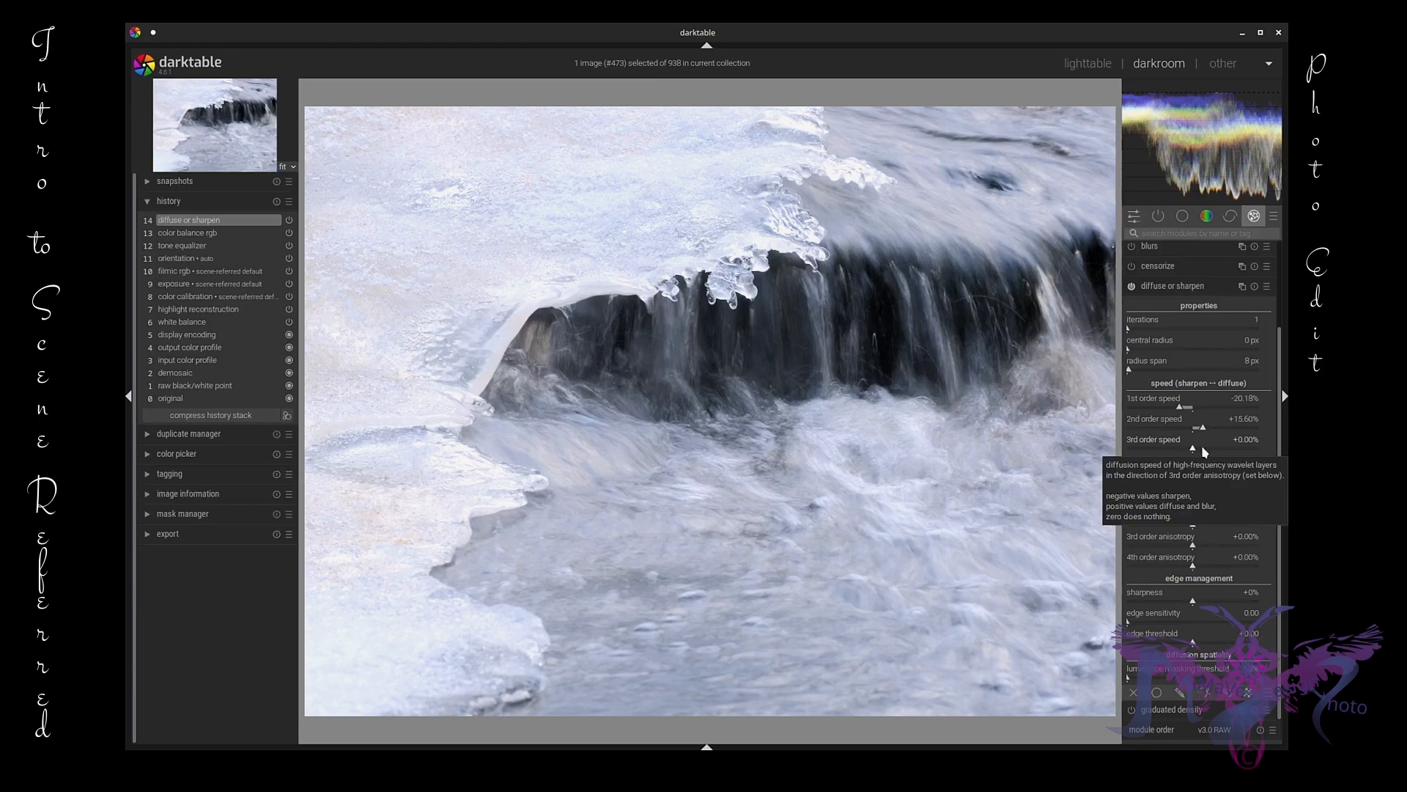
pyautogui.moveTo(1193, 449)
pyautogui.mouseDown()
pyautogui.moveTo(1178, 451)
pyautogui.moveTo(1213, 453)
pyautogui.moveTo(1162, 451)
pyautogui.moveTo(1215, 472)
pyautogui.moveTo(1173, 473)
pyautogui.moveTo(1224, 472)
pyautogui.moveTo(1175, 477)
pyautogui.mouseUp()
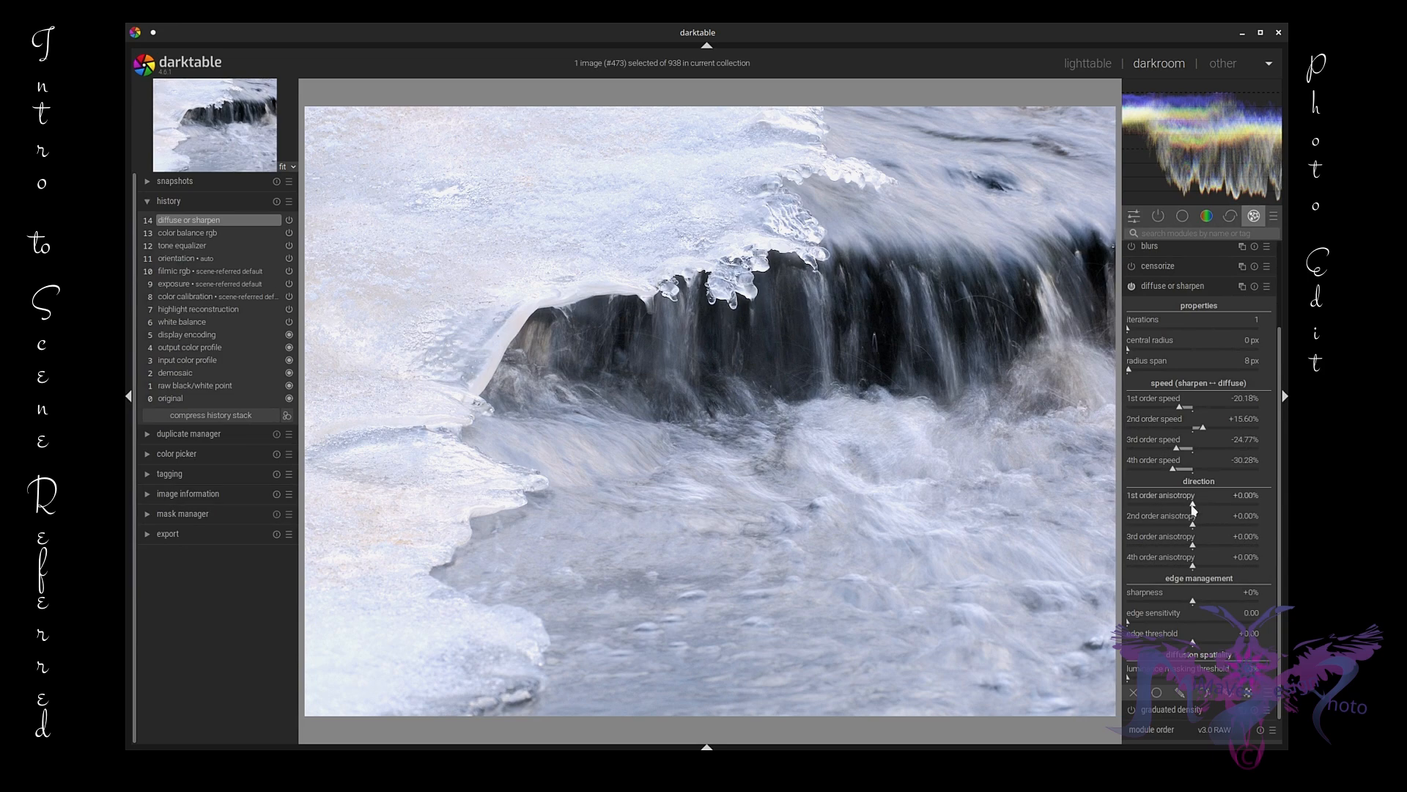
# - Set the 1st to 4th order anisotropy to +366.97%, +385.32%, -385.32% and +110.09%, and collapse the diffuse or sharpen module
pyautogui.moveTo(1194, 509)
pyautogui.mouseDown()
pyautogui.moveTo(1158, 506)
pyautogui.moveTo(1223, 510)
pyautogui.moveTo(1151, 506)
pyautogui.moveTo(1214, 508)
pyautogui.mouseUp()
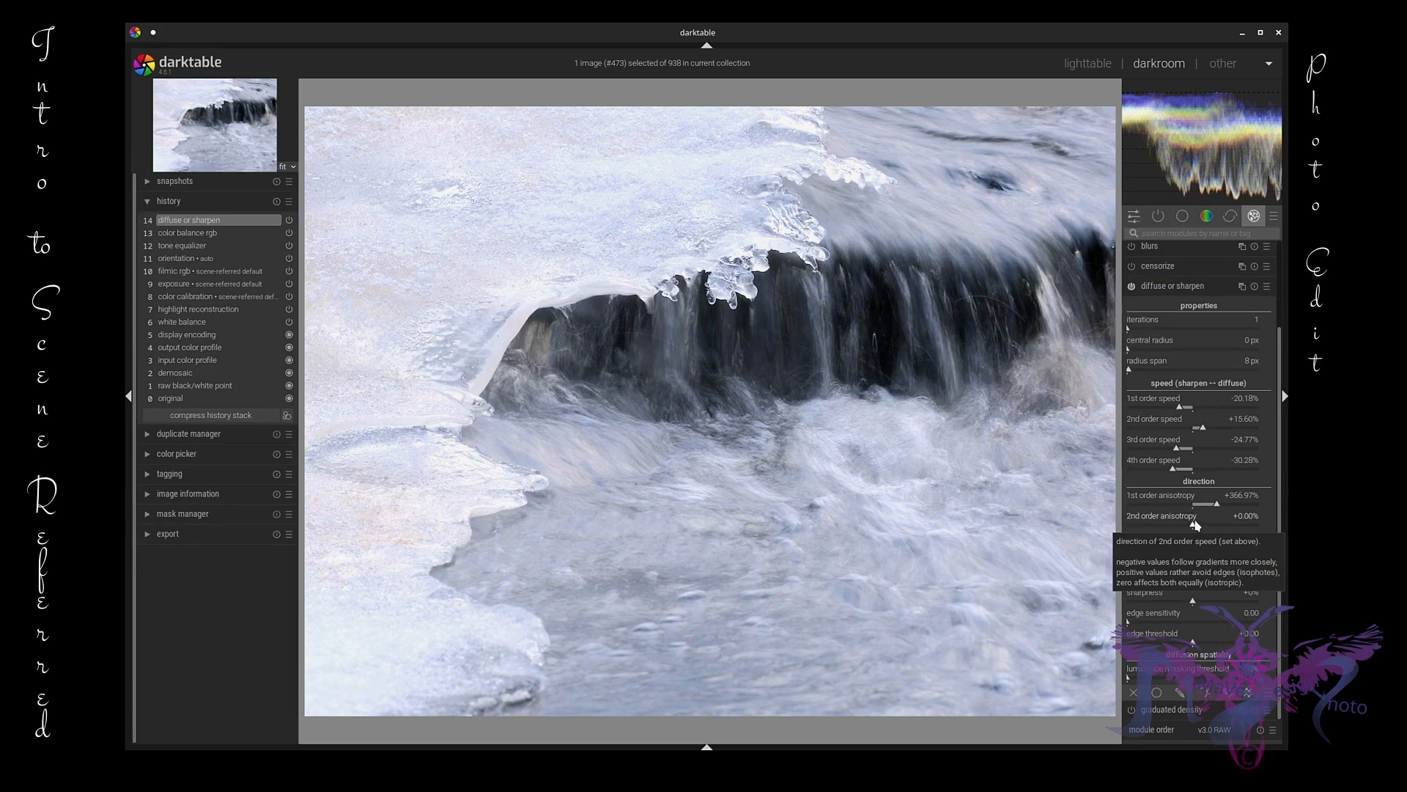
pyautogui.moveTo(1194, 526)
pyautogui.mouseDown()
pyautogui.moveTo(1181, 525)
pyautogui.moveTo(1219, 532)
pyautogui.moveTo(1161, 531)
pyautogui.moveTo(1183, 534)
pyautogui.mouseUp()
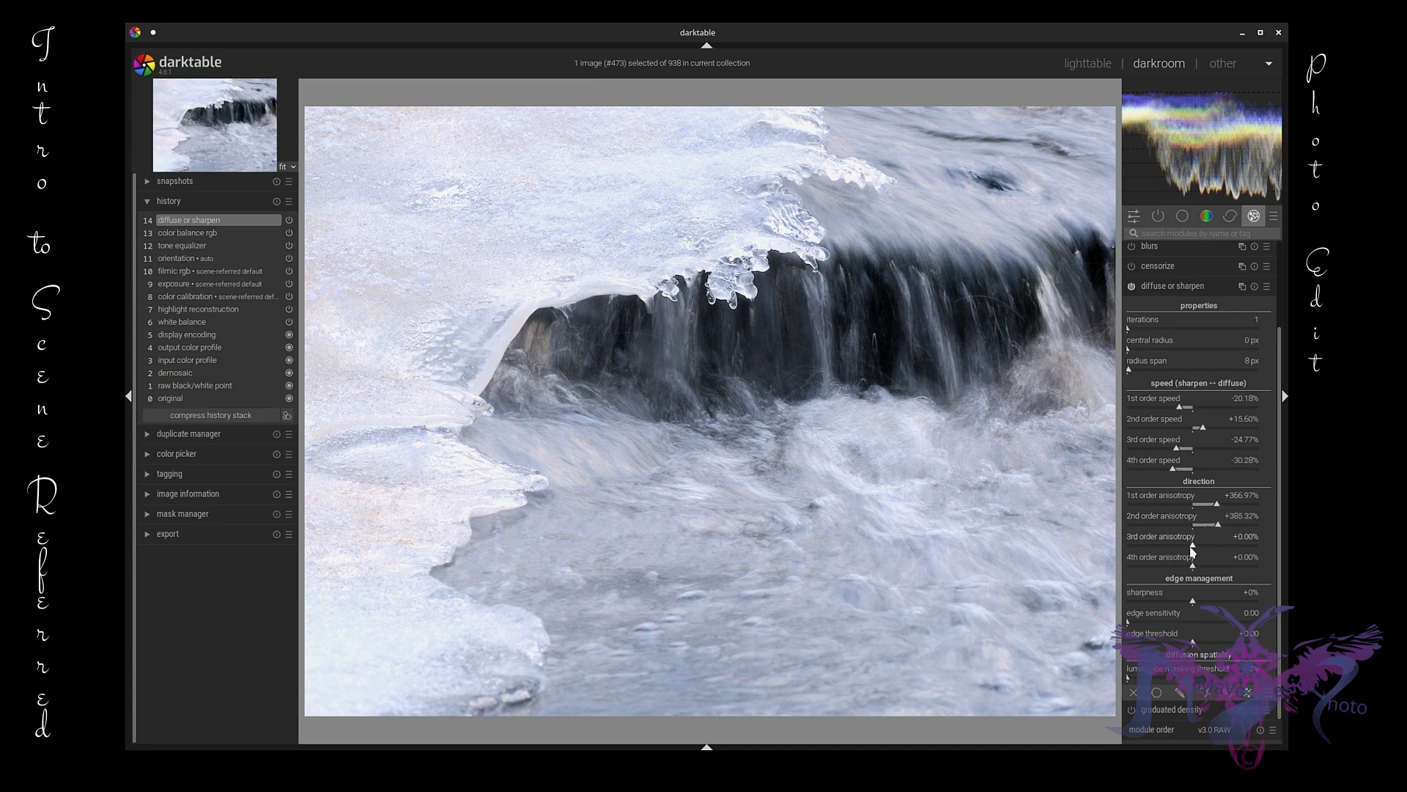
pyautogui.moveTo(1193, 549)
pyautogui.mouseDown()
pyautogui.moveTo(1167, 547)
pyautogui.moveTo(1217, 555)
pyautogui.moveTo(1168, 551)
pyautogui.mouseUp()
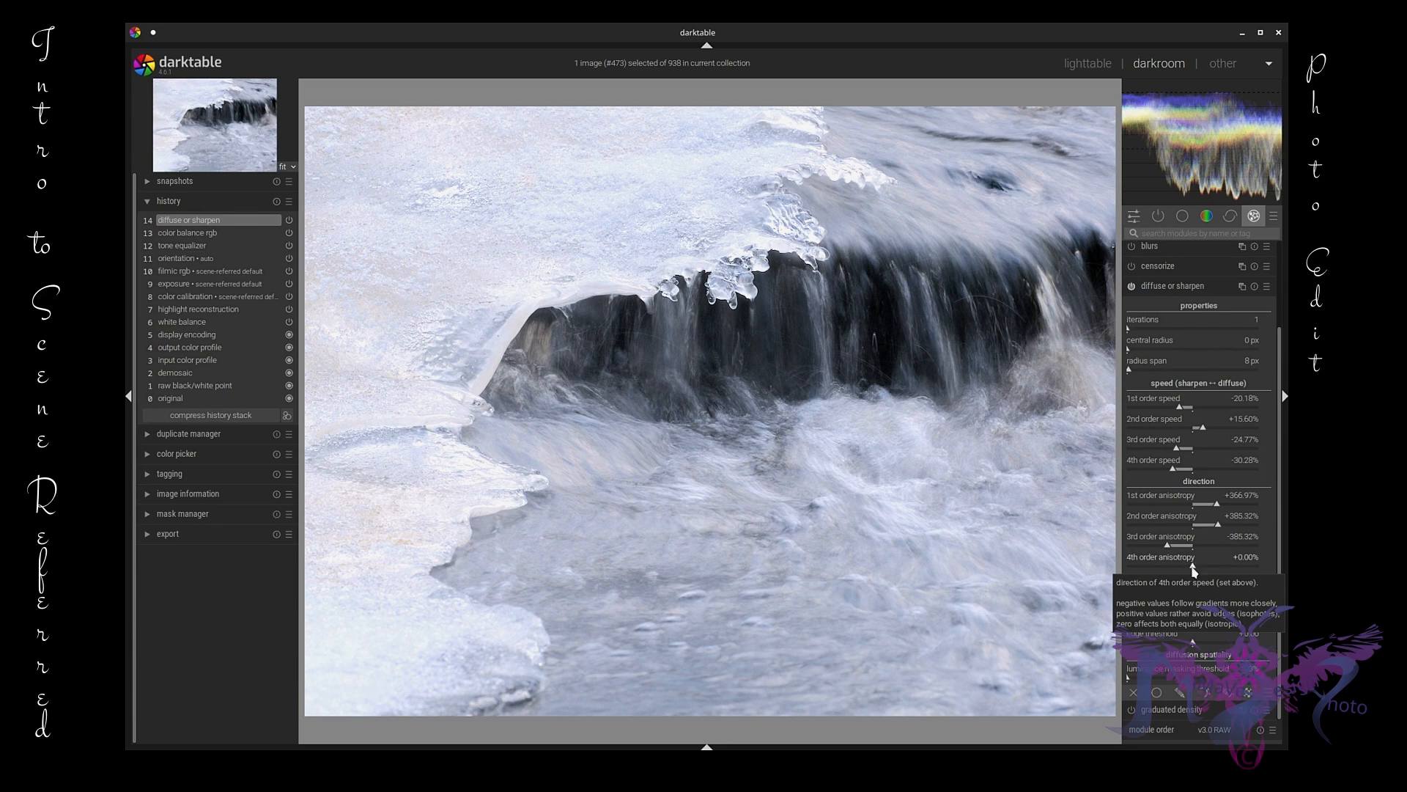
pyautogui.moveTo(1196, 566)
pyautogui.mouseDown()
pyautogui.moveTo(1230, 579)
pyautogui.moveTo(1164, 577)
pyautogui.moveTo(1229, 577)
pyautogui.moveTo(1183, 573)
pyautogui.moveTo(1200, 581)
pyautogui.mouseUp()
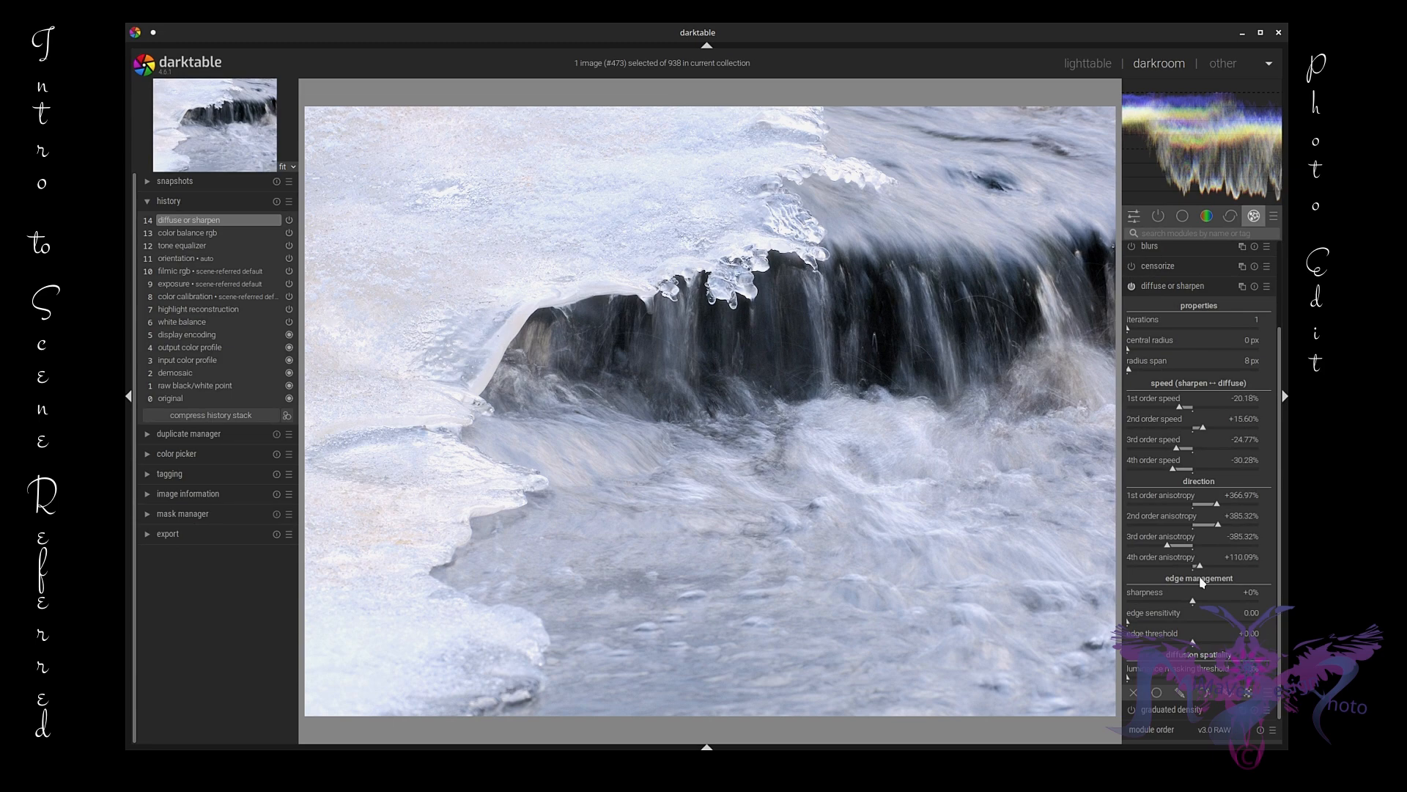
pyautogui.moveTo(1200, 576); pyautogui.dragTo(1190, 584)
pyautogui.click(1191, 284)
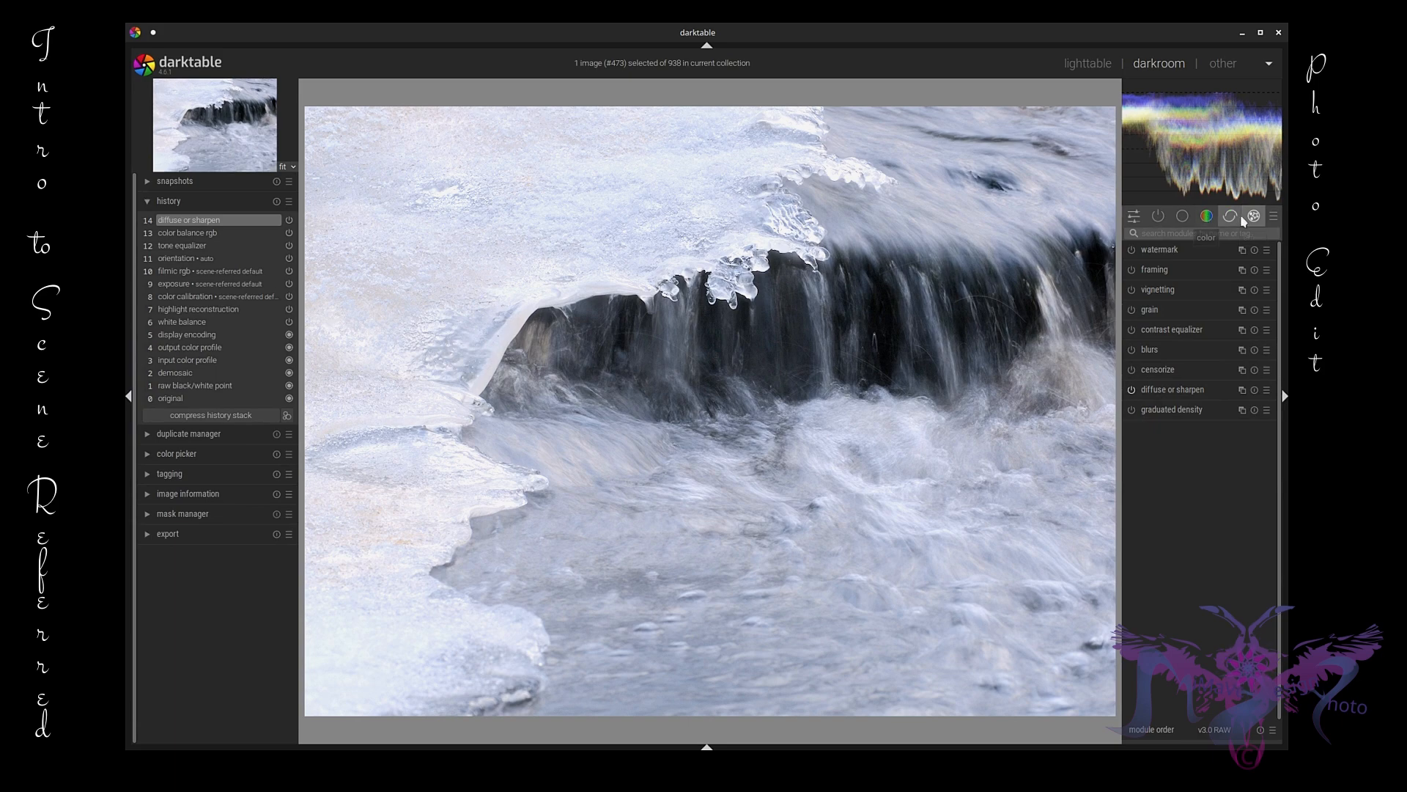
# - Show only the modules that are active on the photo
pyautogui.click(1156, 217)
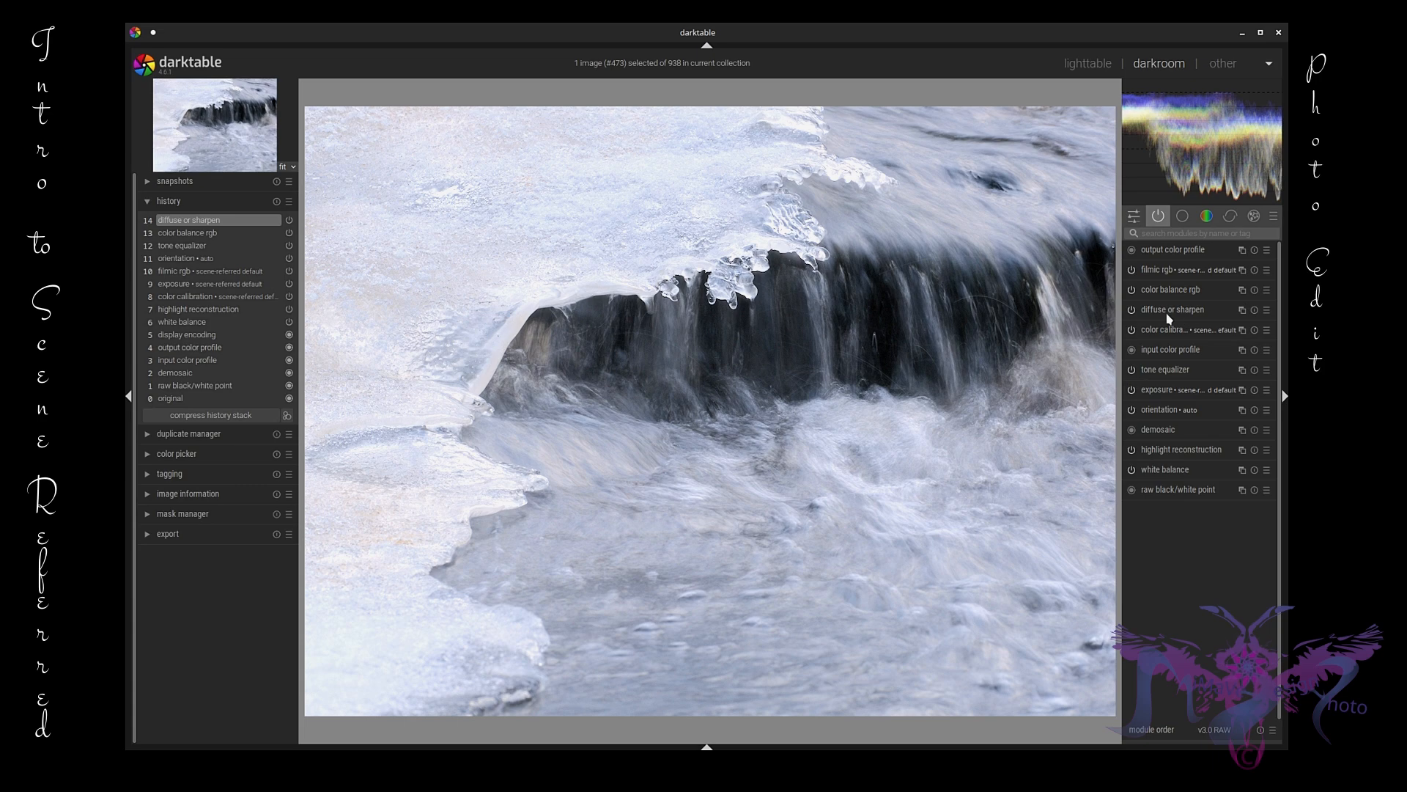
pyautogui.moveTo(1172, 315)
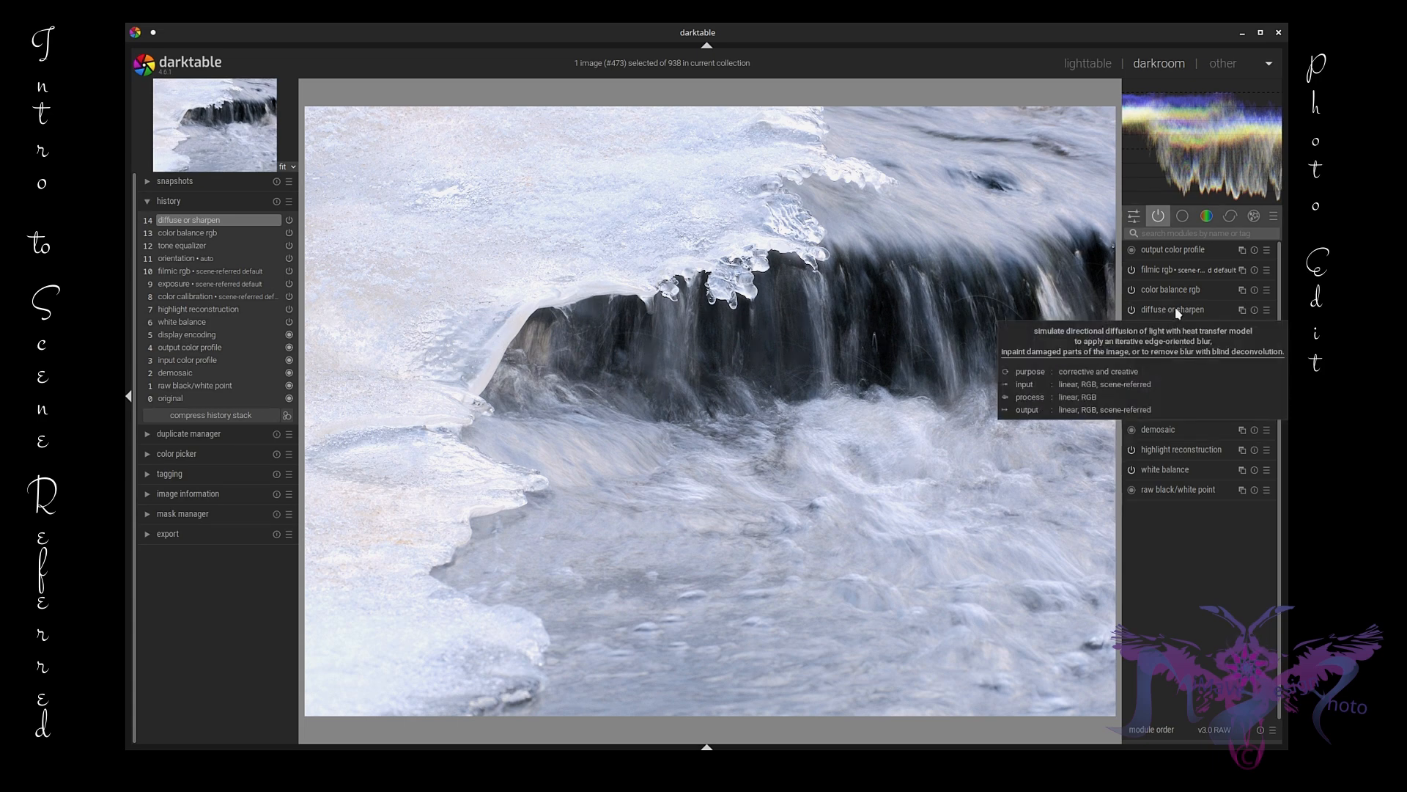
pyautogui.moveTo(1146, 288)
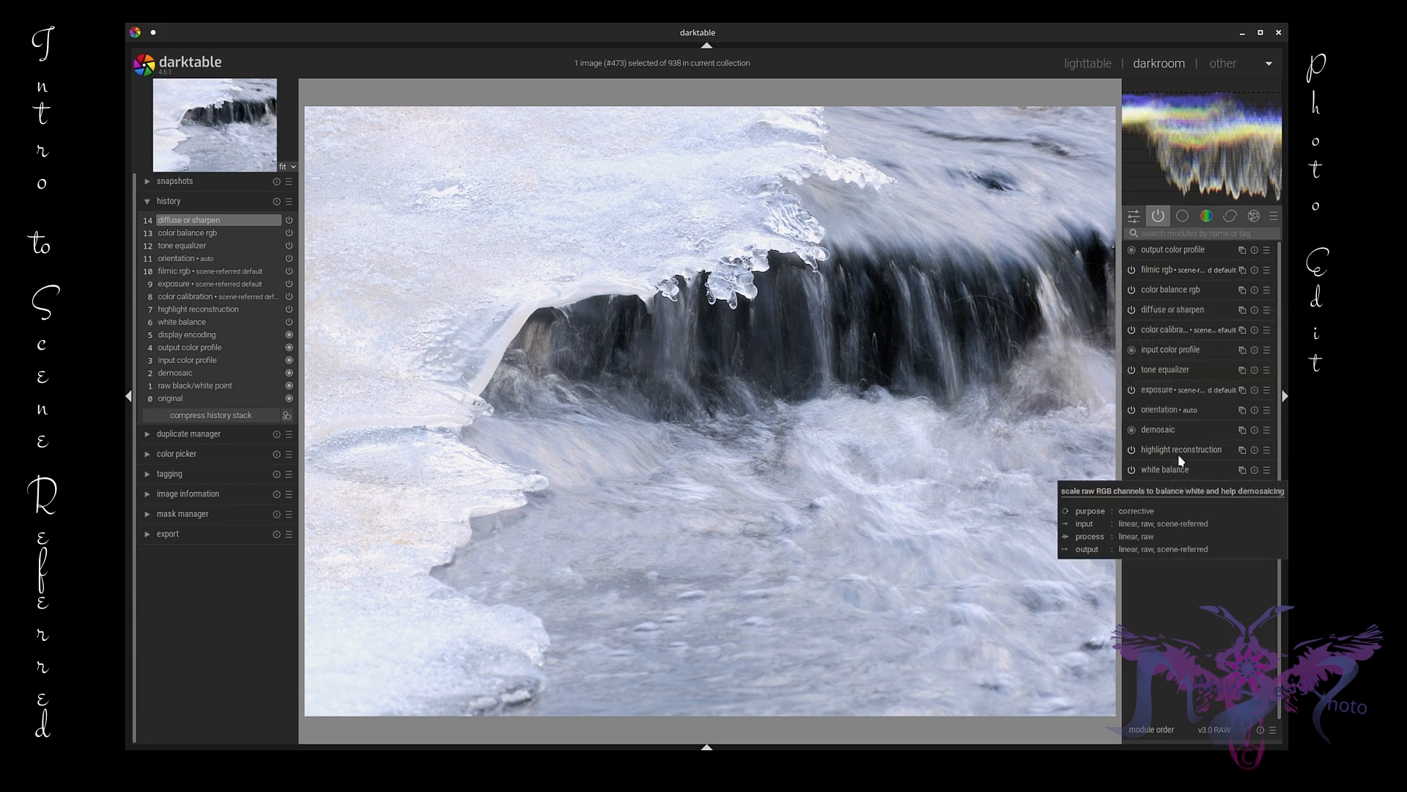
pyautogui.moveTo(1173, 376)
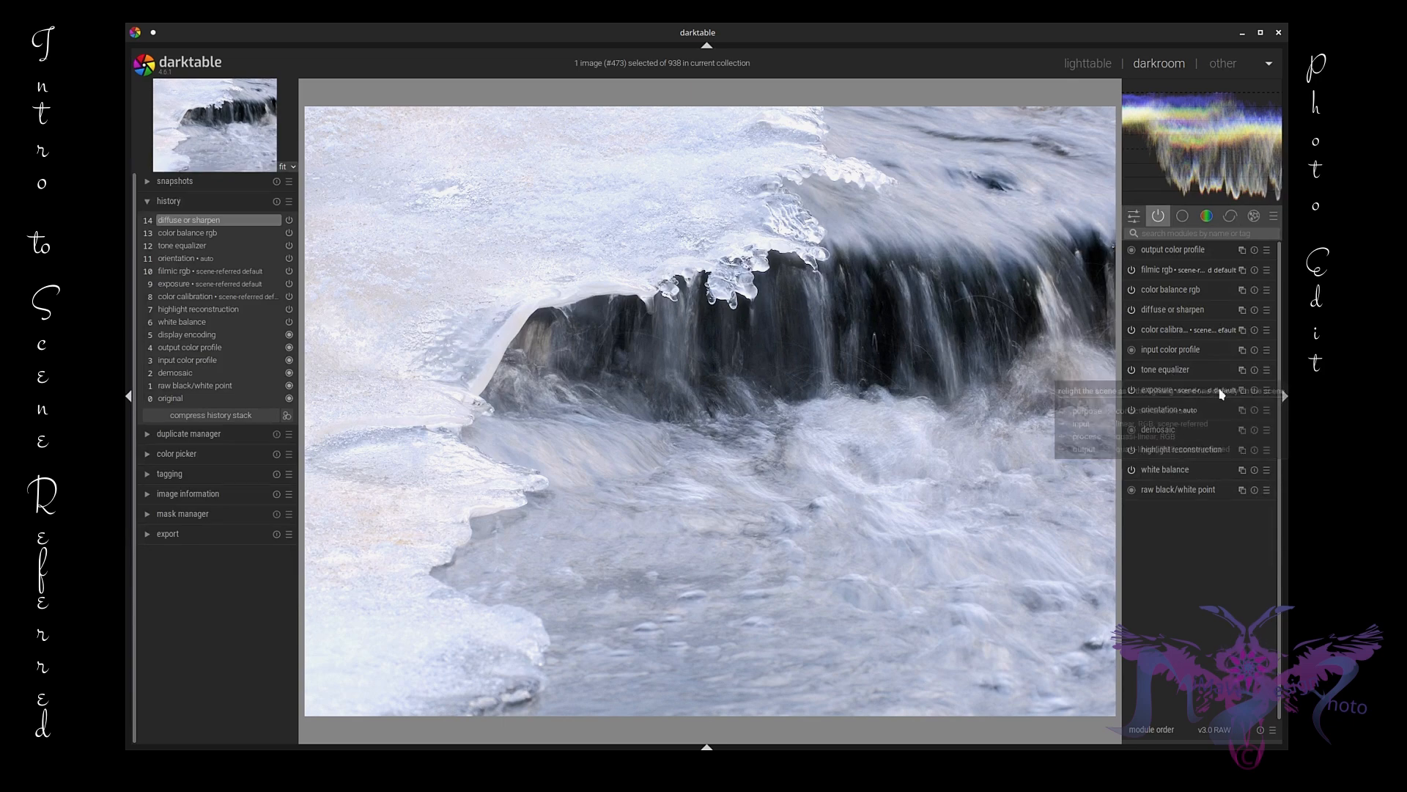
# - Open the color zones module and lower the chroma curve to about 0.43 around the yellow hues
pyautogui.click(1205, 218)
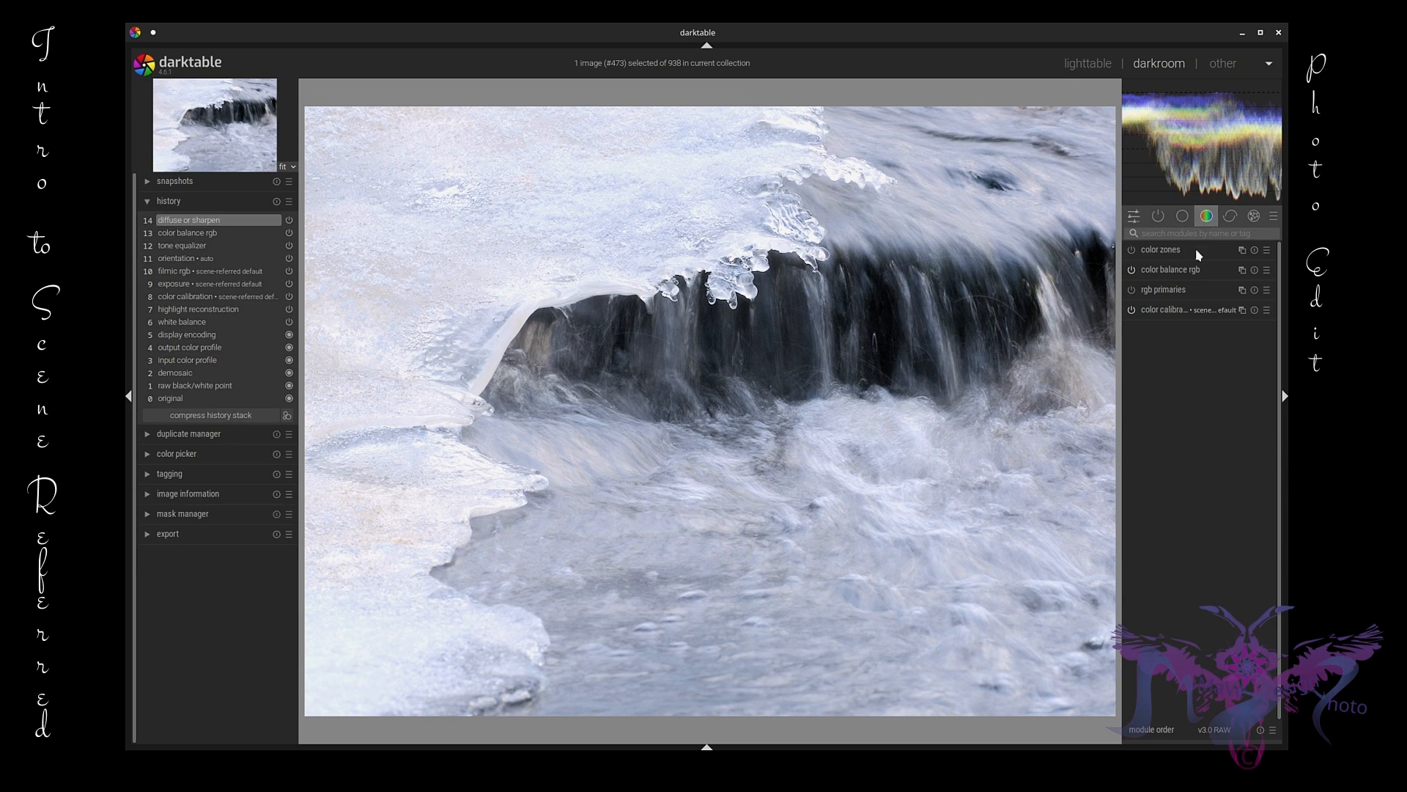
pyautogui.click(1190, 249)
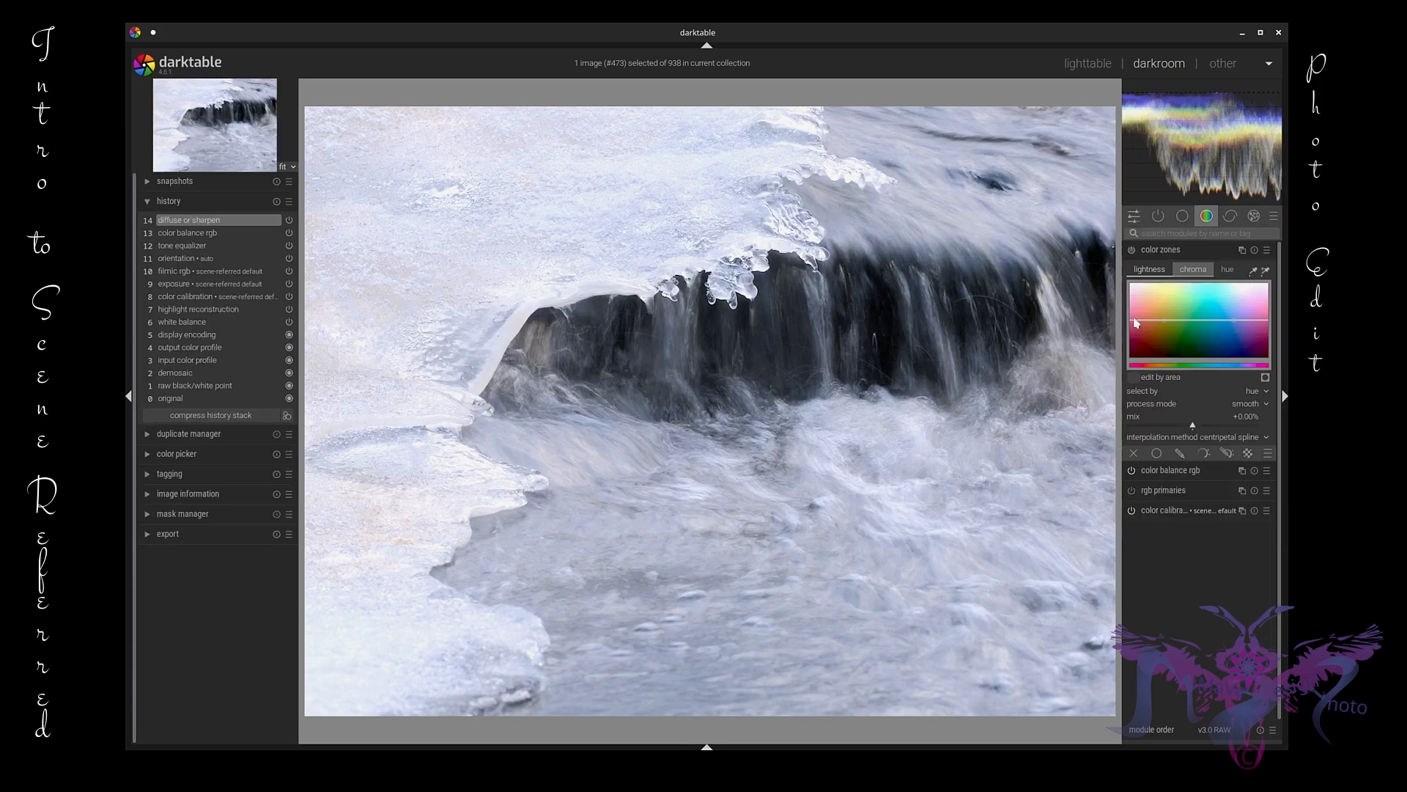
pyautogui.click(1150, 271)
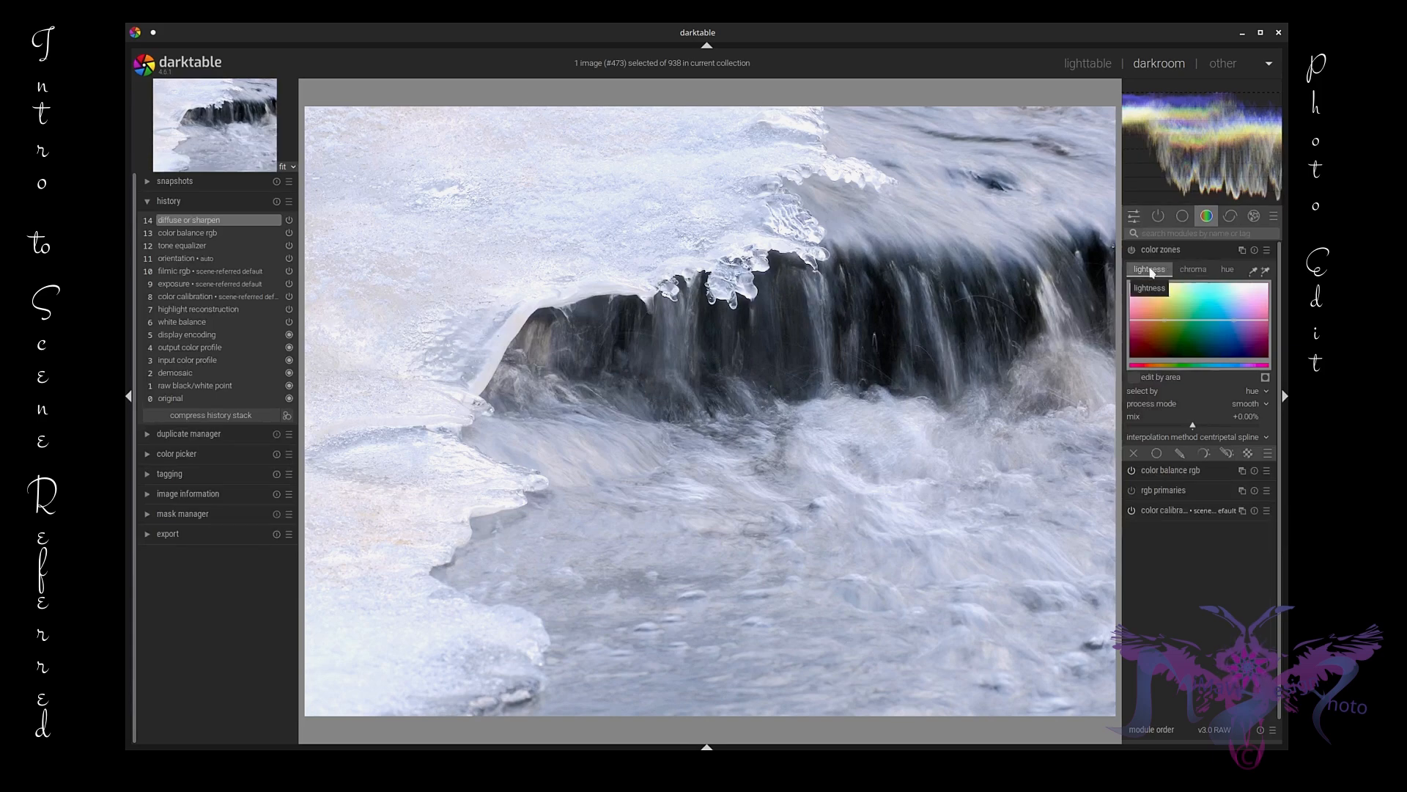
pyautogui.click(1194, 269)
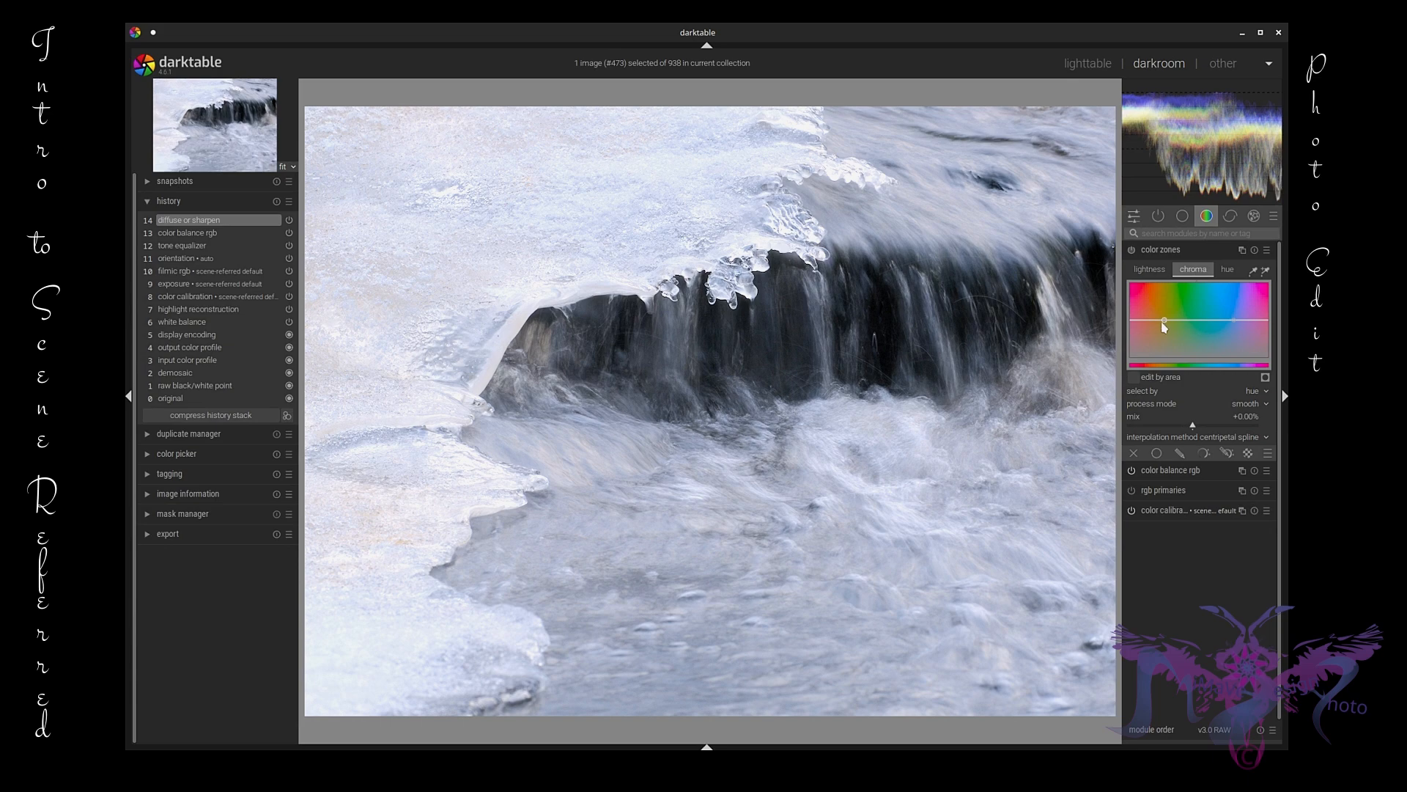
pyautogui.moveTo(1165, 325); pyautogui.dragTo(1162, 326)
# - Raise the lightness curve to about 0.52 in the yellows and the chroma curve to about 0.53 in the blues, and collapse color zones
pyautogui.click(1150, 270)
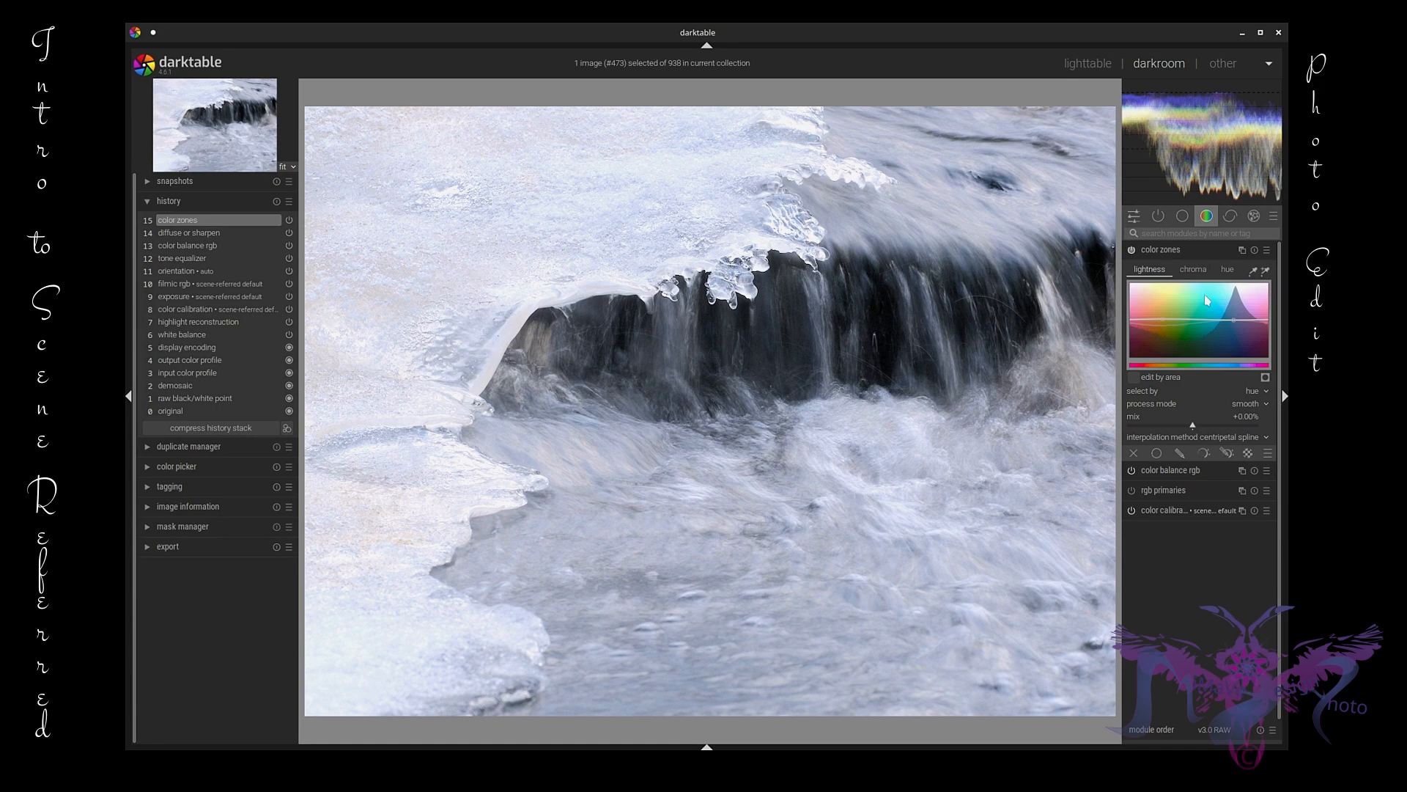
pyautogui.click(1193, 269)
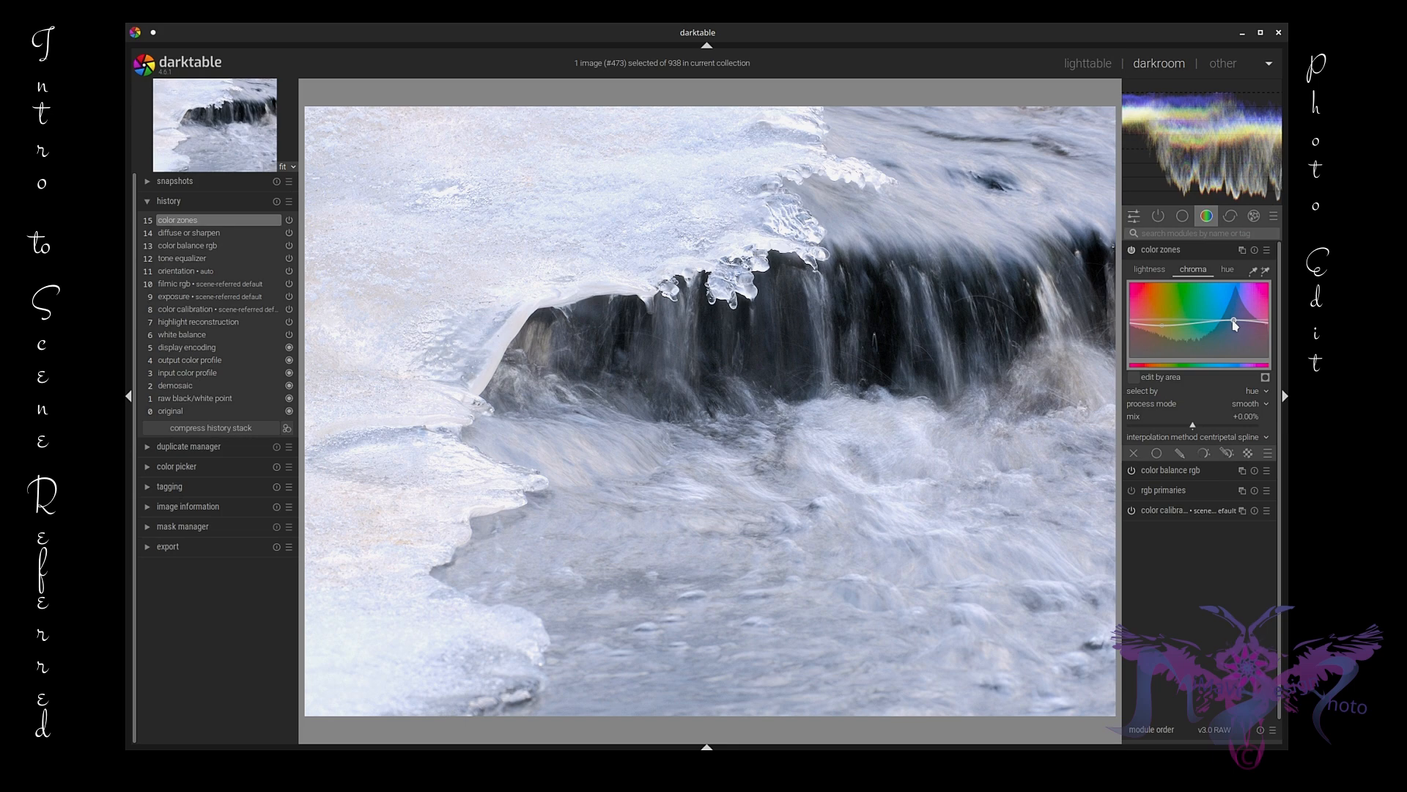
pyautogui.moveTo(1234, 321); pyautogui.dragTo(1222, 324)
pyautogui.click(1173, 253)
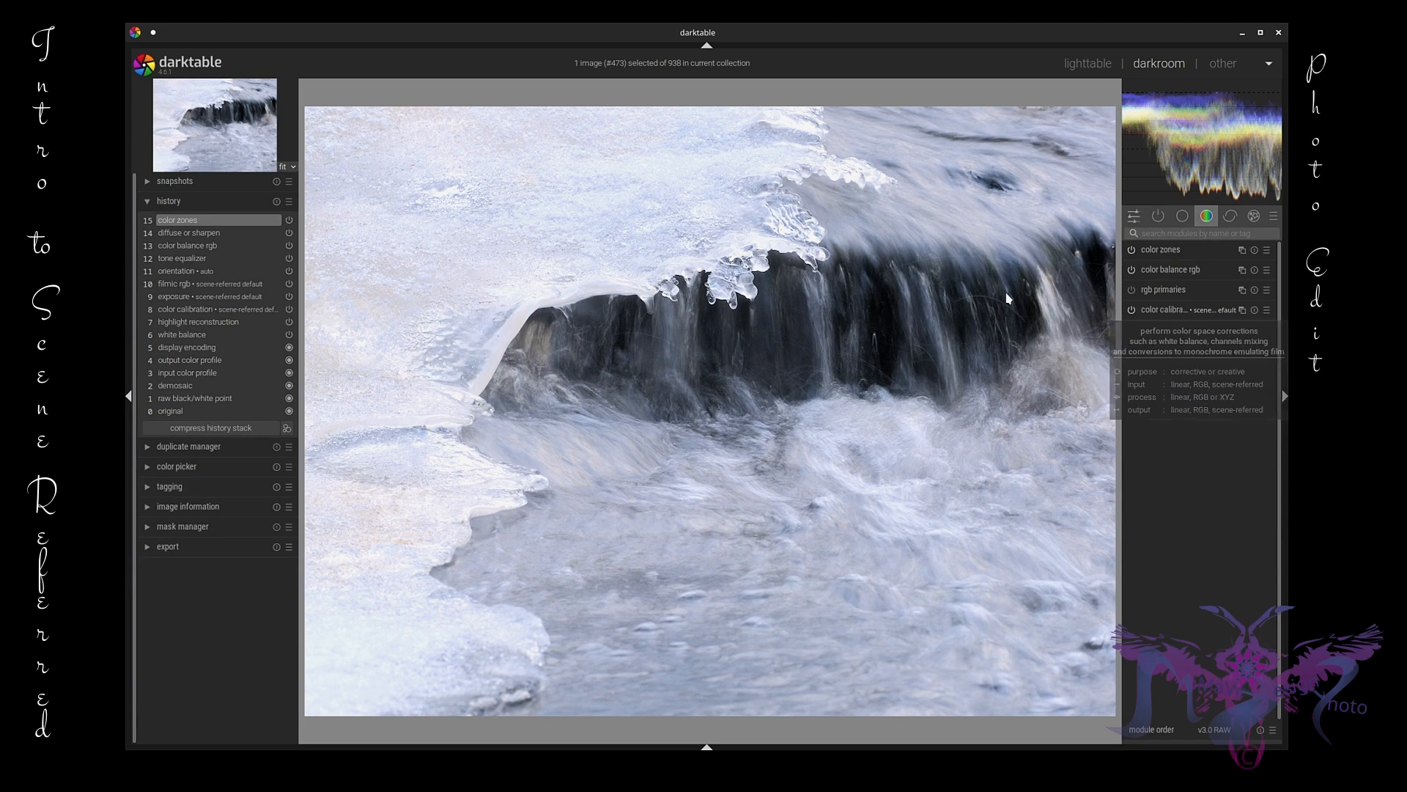
# - Show only the active modules and compare the photo at the orientation history stage with the latest color zones edit
pyautogui.click(1164, 219)
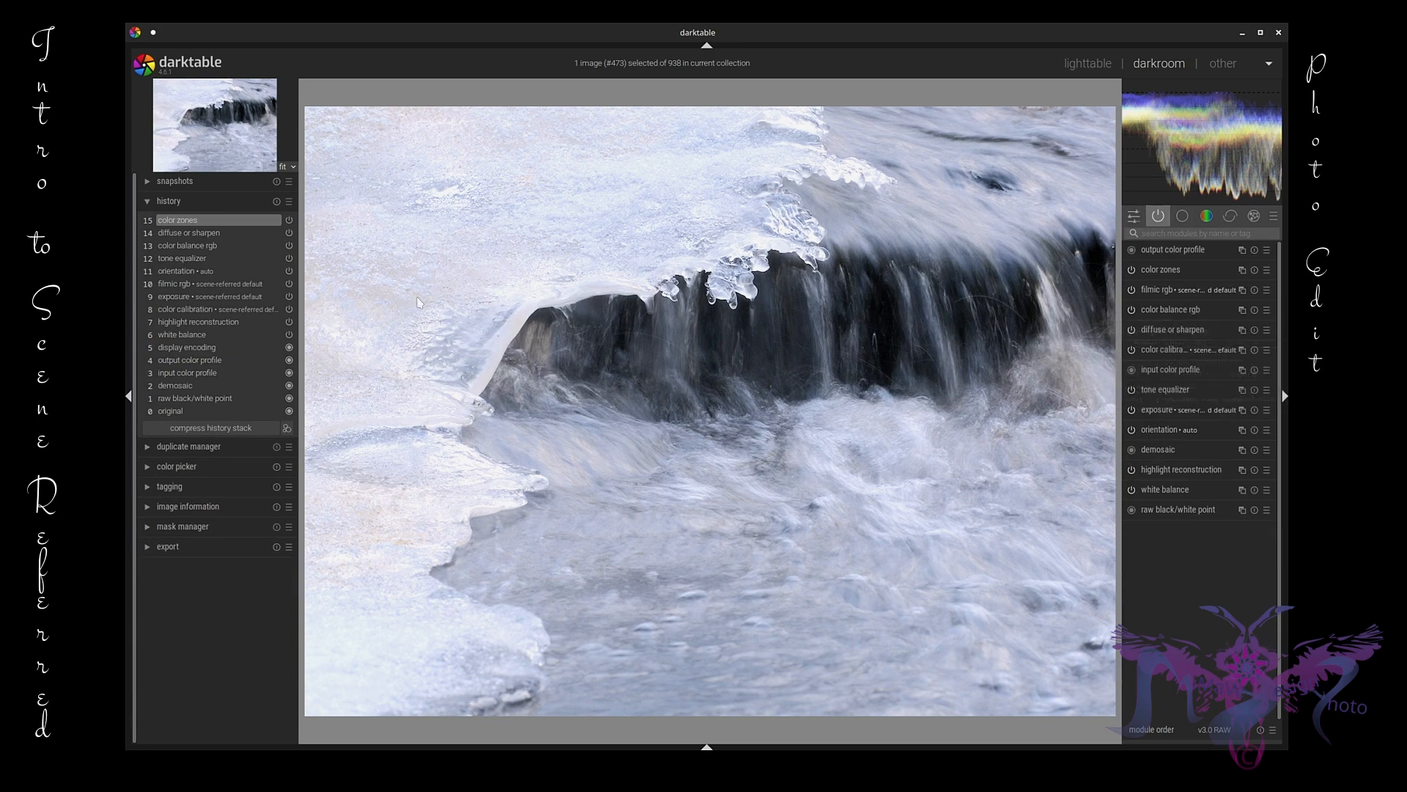
pyautogui.click(180, 272)
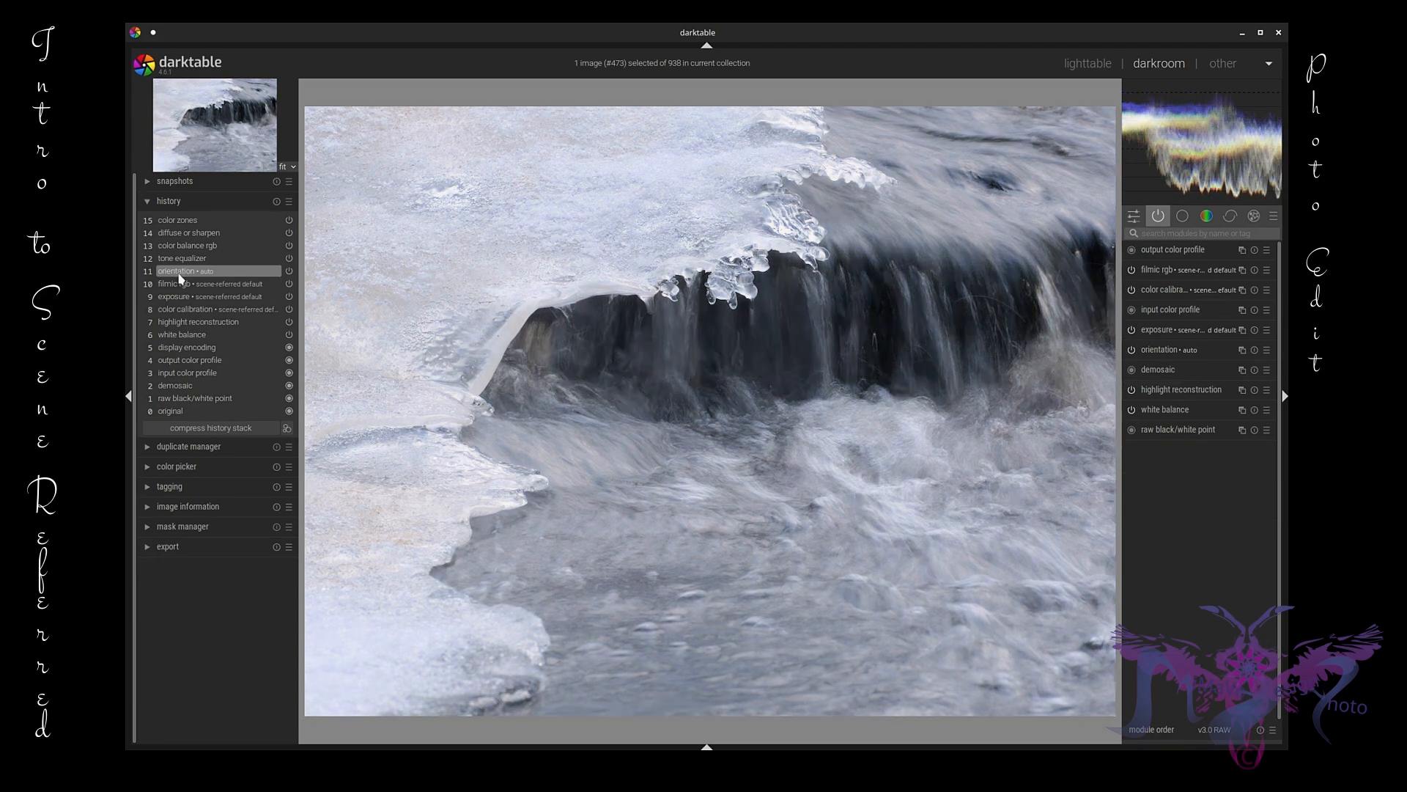
pyautogui.click(181, 221)
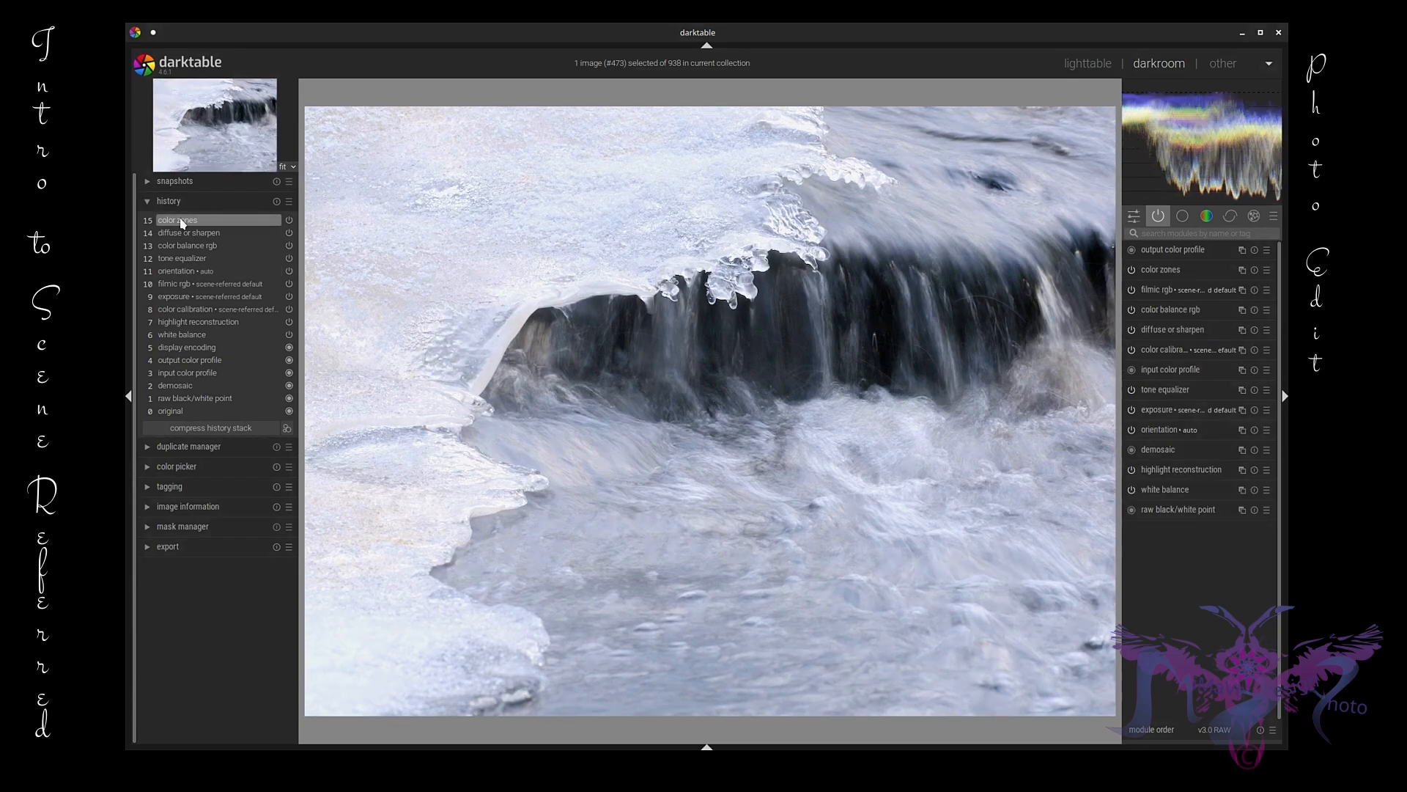
pyautogui.moveTo(181, 223)
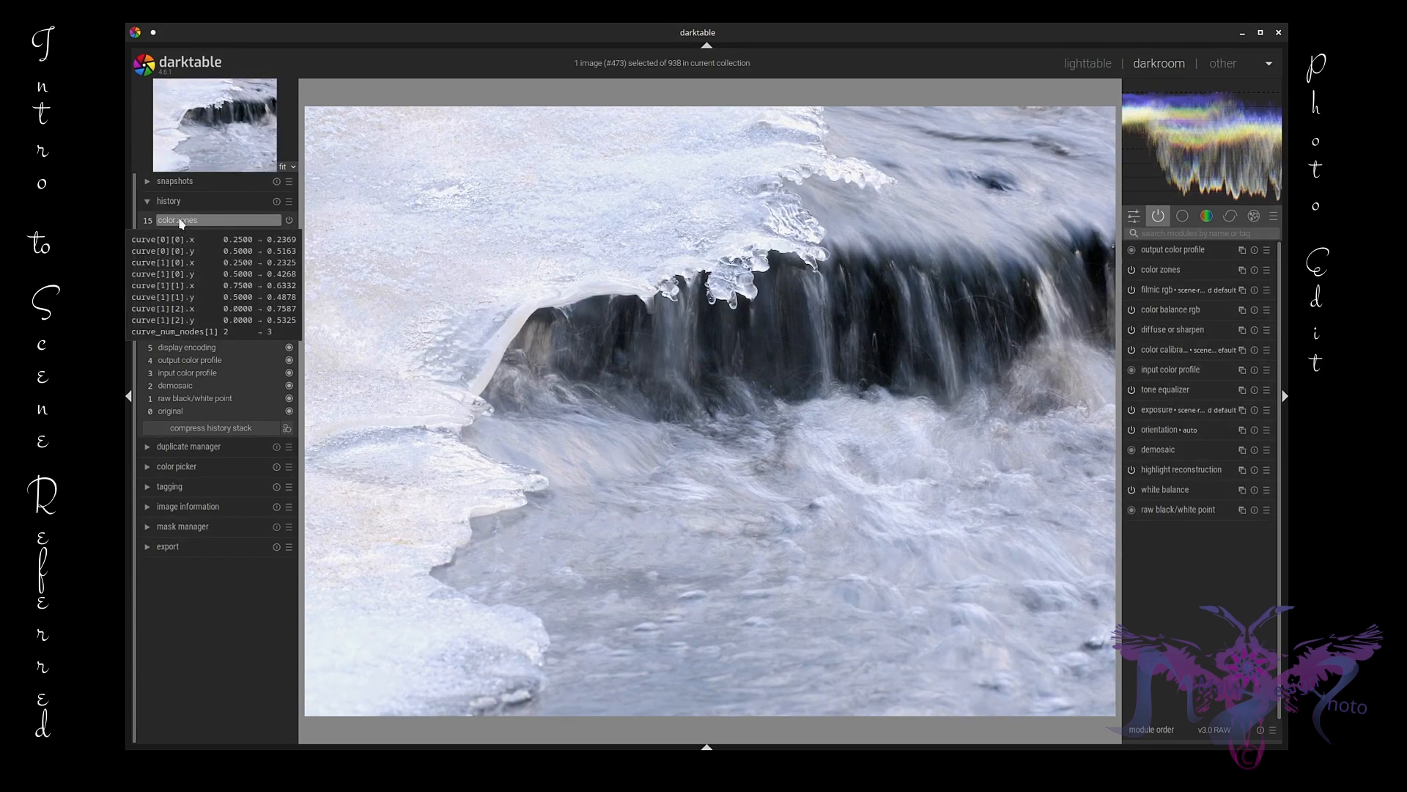